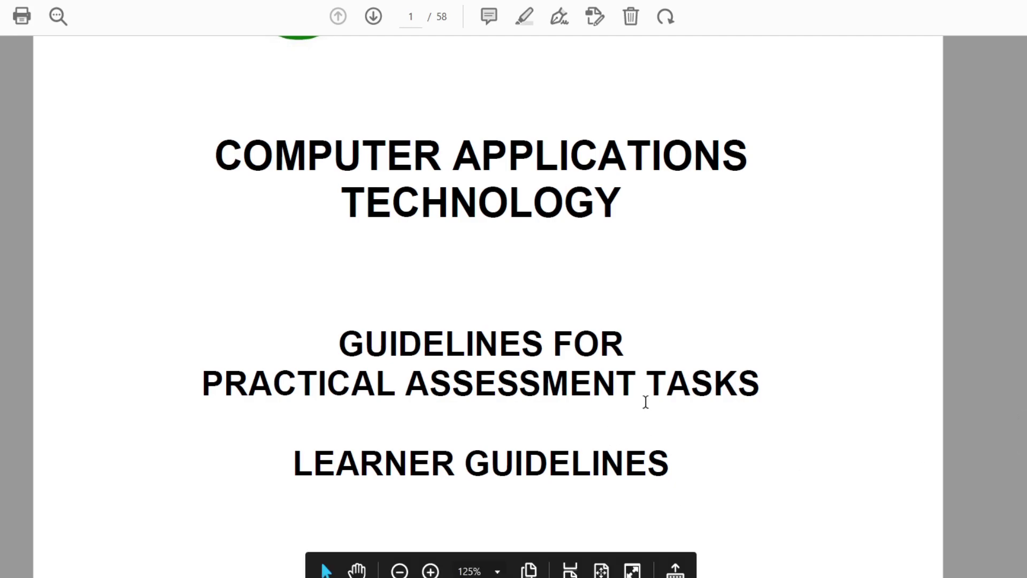
Scroll the guidelines PDF down to page 6, then back to the Phase 1–3 list on page 4
{"action": "scroll", "coordinate": [903, 179], "scroll_direction": "down", "scroll_amount": 8}
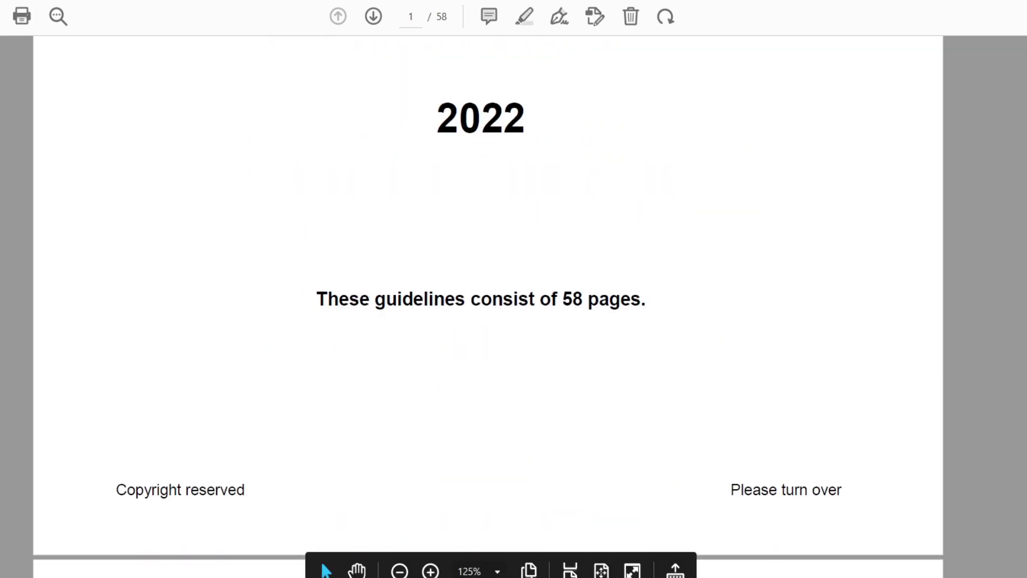
{"action": "scroll", "coordinate": [488, 300], "scroll_direction": "down", "scroll_amount": 20}
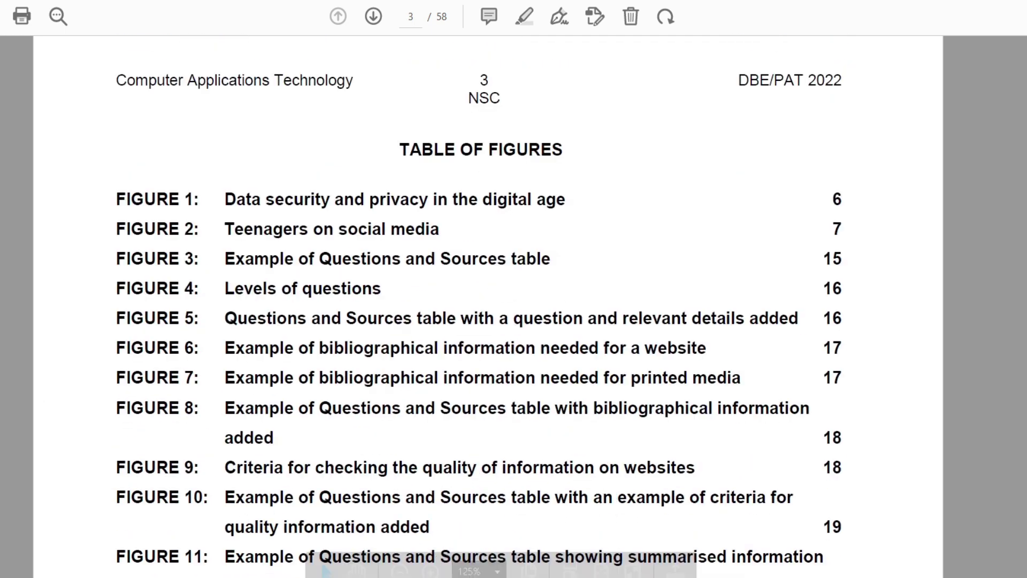
{"action": "scroll", "coordinate": [488, 300], "scroll_direction": "down", "scroll_amount": 20}
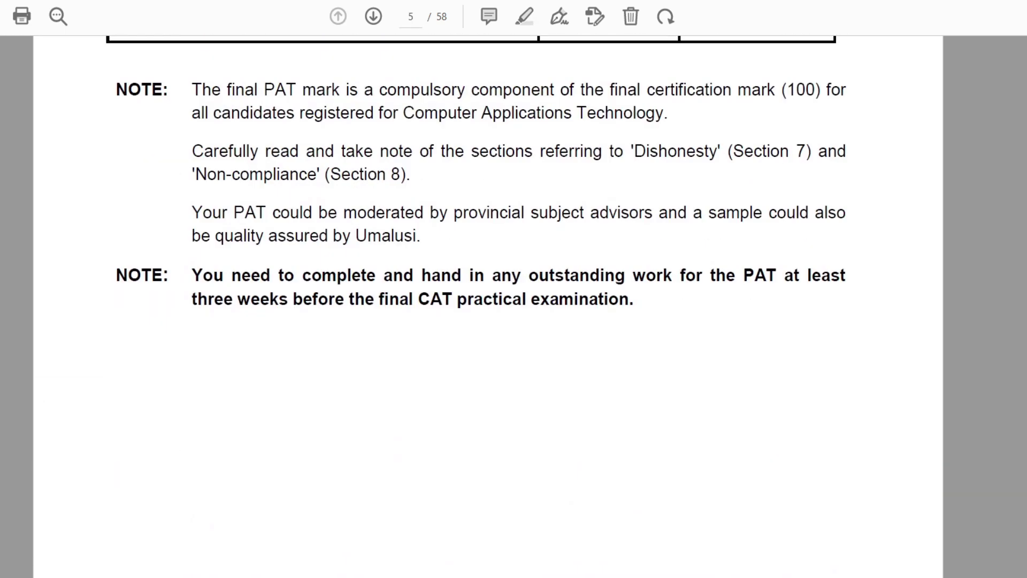
{"action": "scroll", "coordinate": [488, 299], "scroll_direction": "down", "scroll_amount": 12}
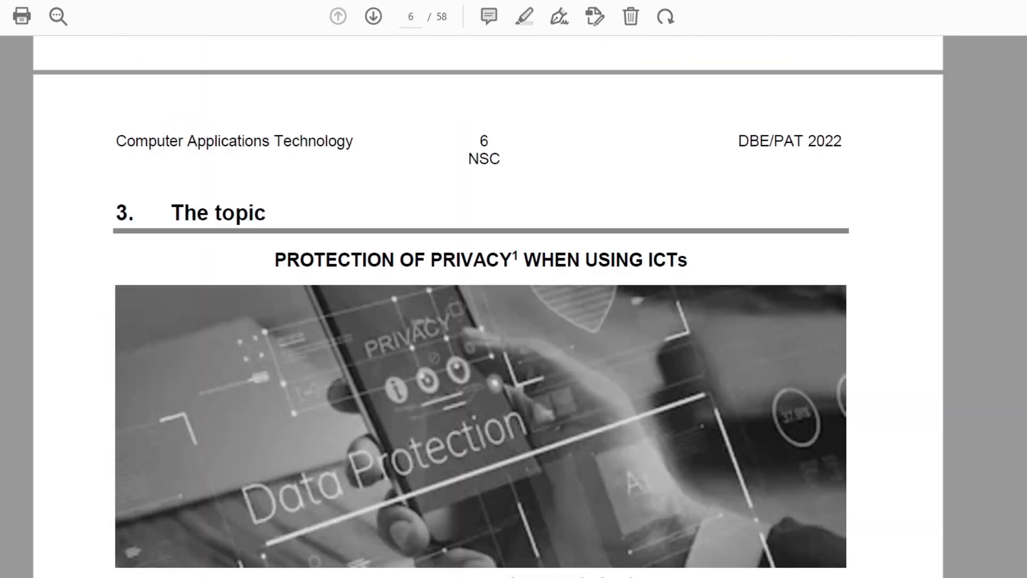
{"action": "scroll", "coordinate": [488, 300], "scroll_direction": "up", "scroll_amount": 20}
{"action": "scroll", "coordinate": [670, 136], "scroll_direction": "up", "scroll_amount": 5}
{"action": "scroll", "coordinate": [670, 136], "scroll_direction": "down", "scroll_amount": 8}
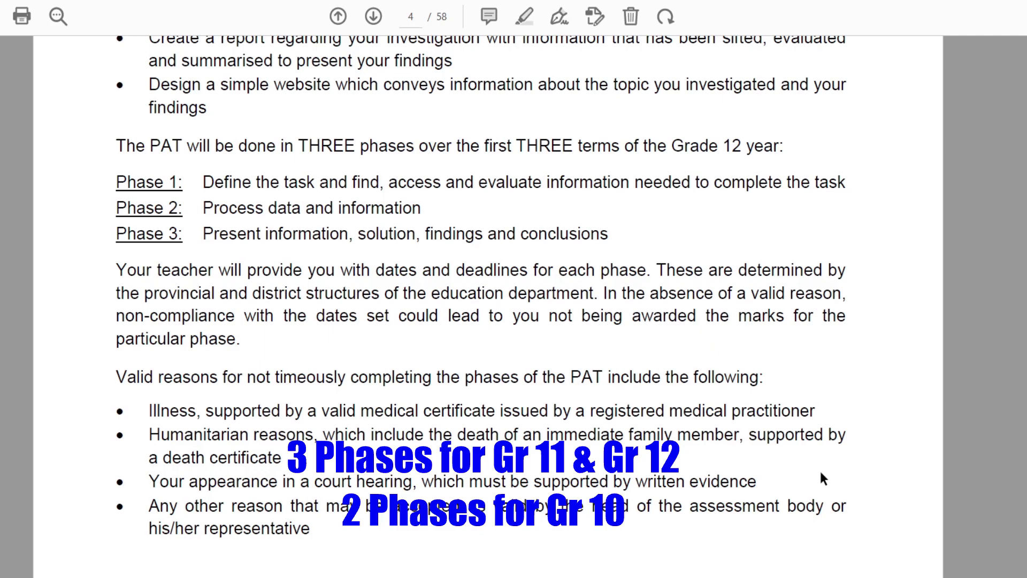
In the empty New folder window, create a folder named with the learner's name plus 'PAT 2022'
{"action": "mouse_move", "coordinate": [779, 577]}
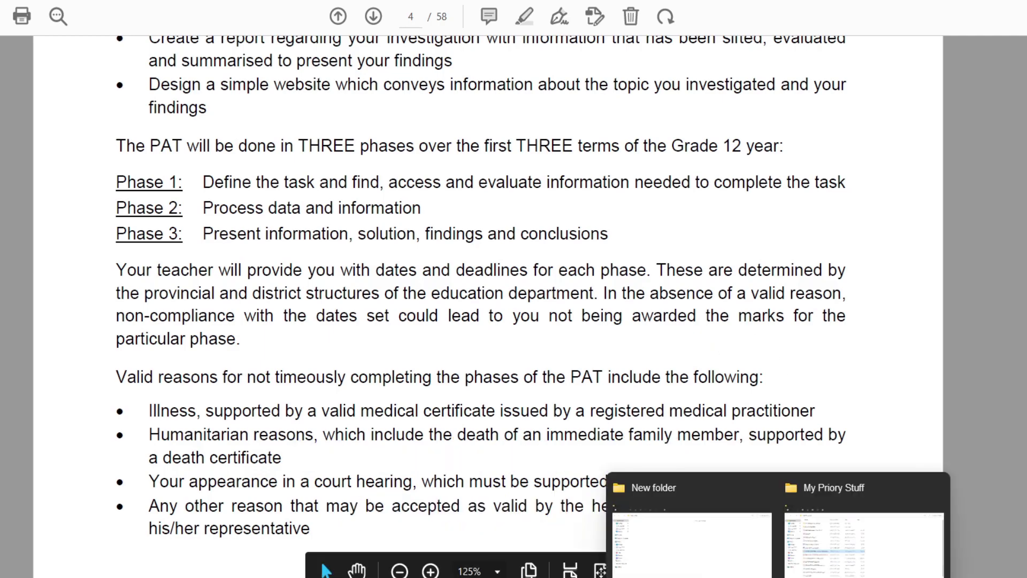
{"action": "left_click", "coordinate": [715, 555]}
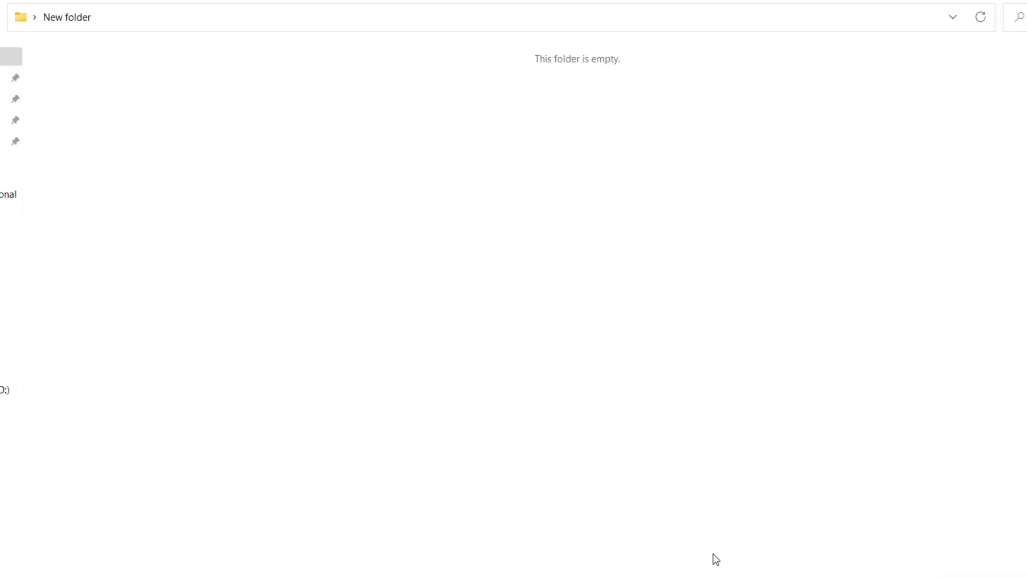
{"action": "right_click", "coordinate": [413, 156]}
{"action": "mouse_move", "coordinate": [572, 285]}
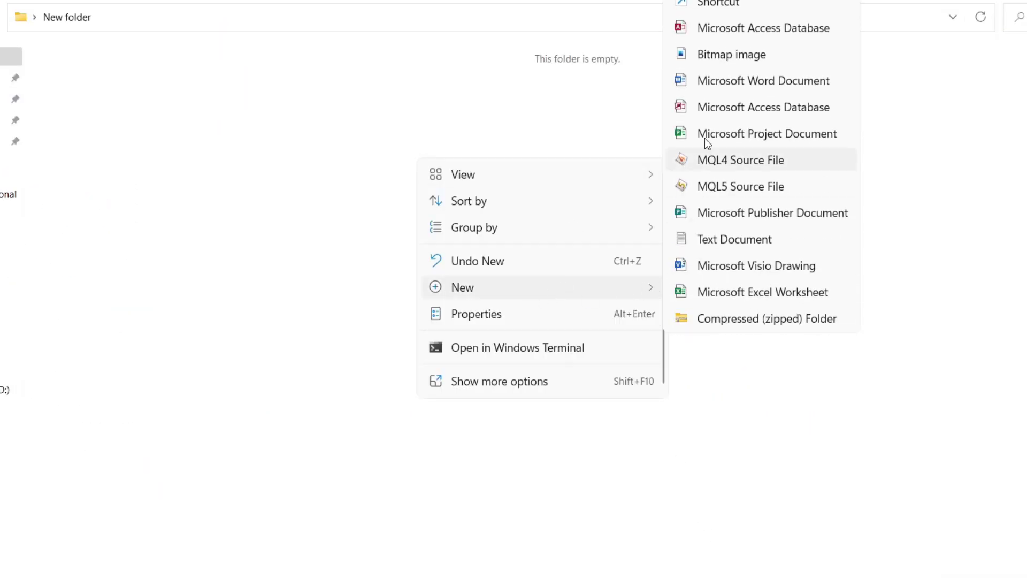
{"action": "left_click", "coordinate": [717, 1]}
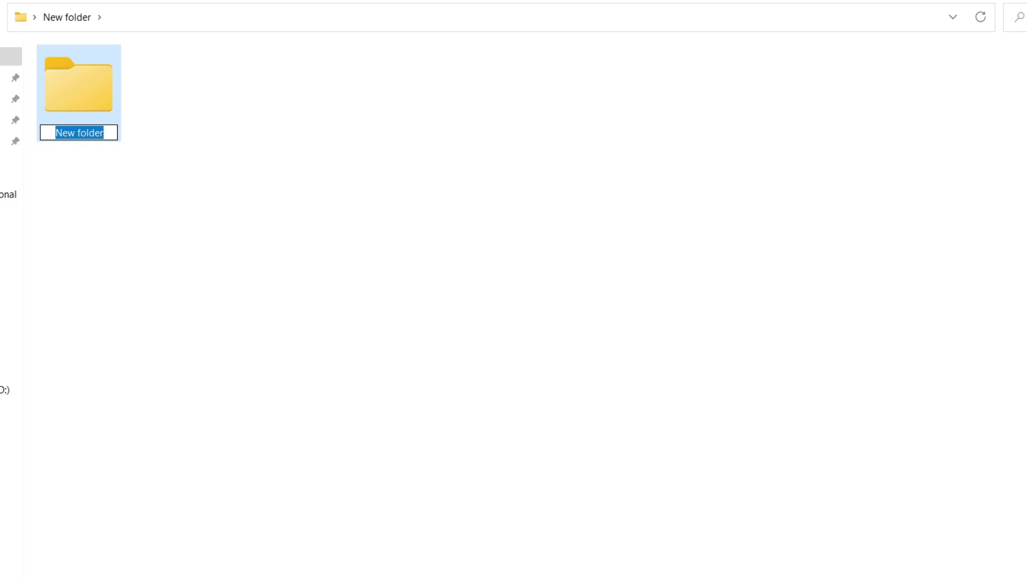
{"action": "type", "text": "Joh"}
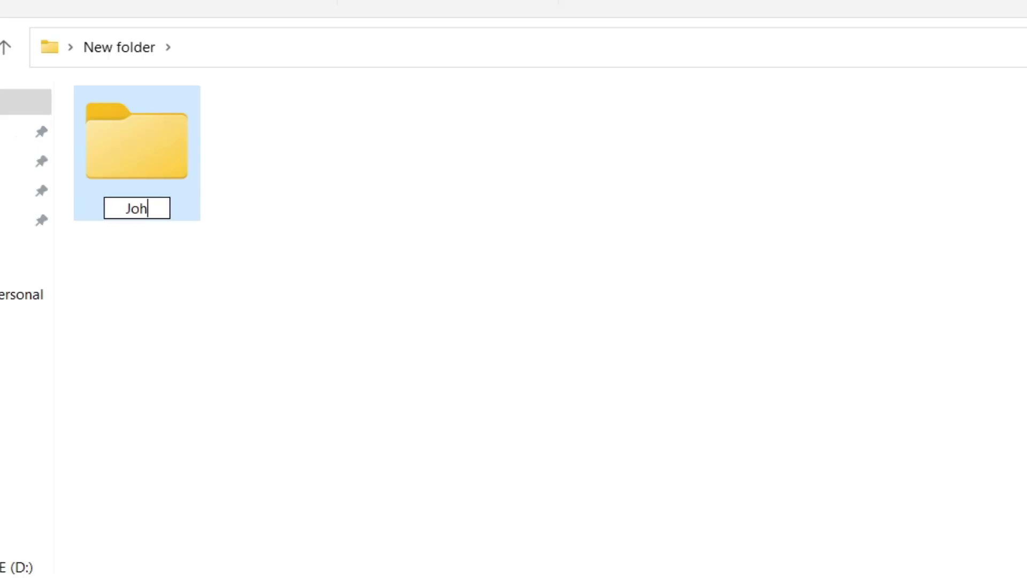
{"action": "type", "text": "n Smi"}
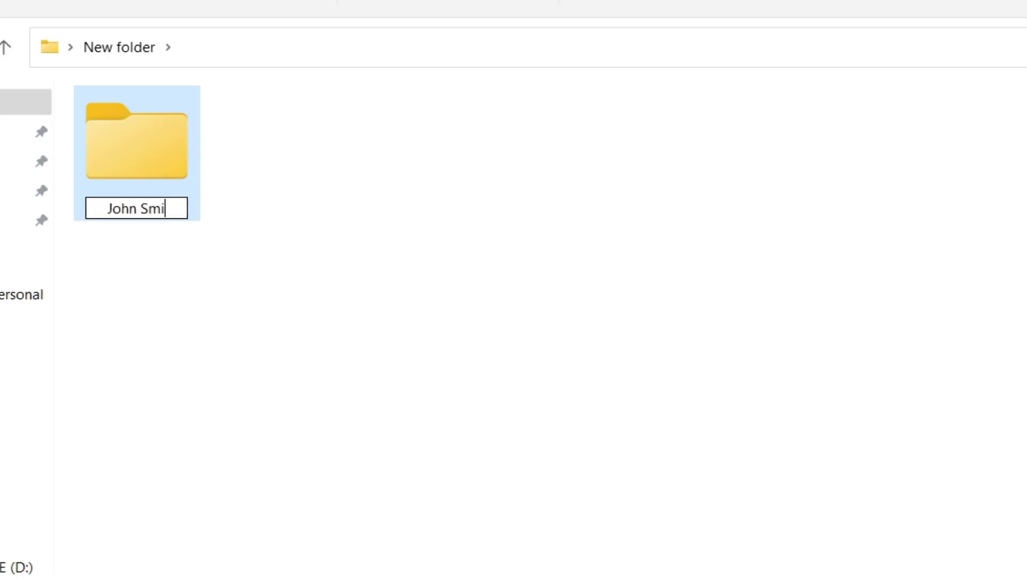
{"action": "type", "text": "th PAT "}
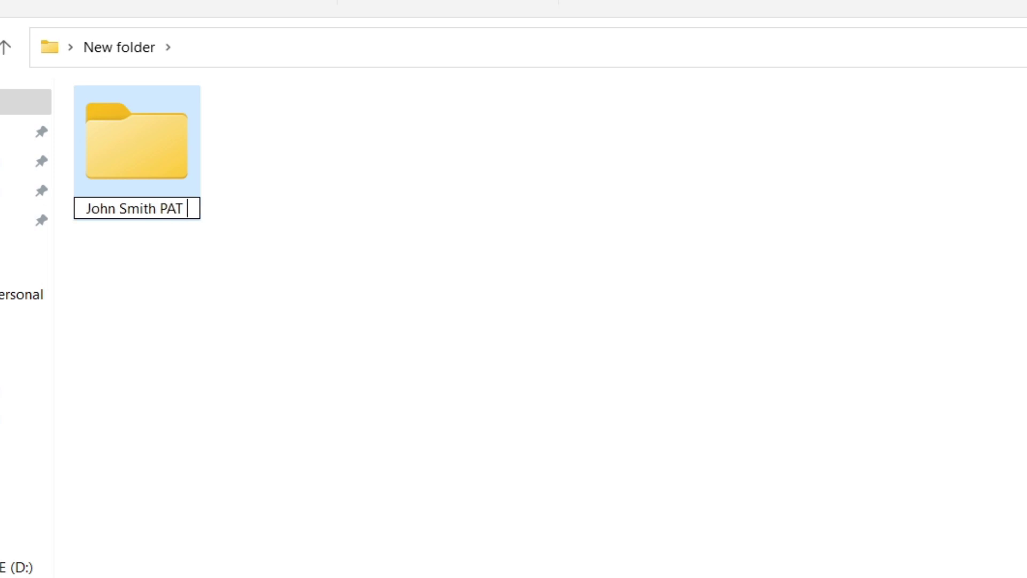
{"action": "type", "text": "2022"}
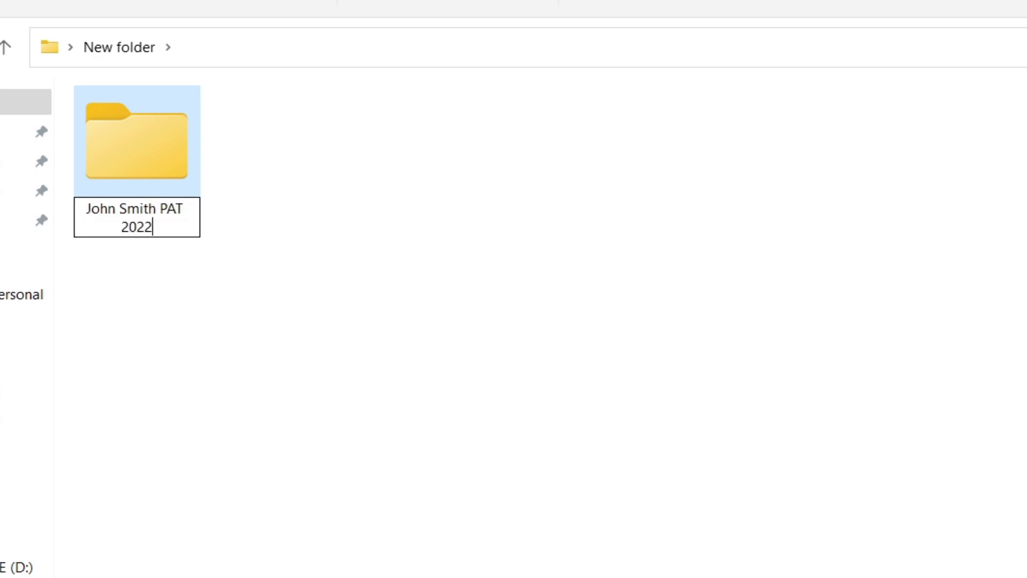
{"action": "left_click", "coordinate": [400, 176]}
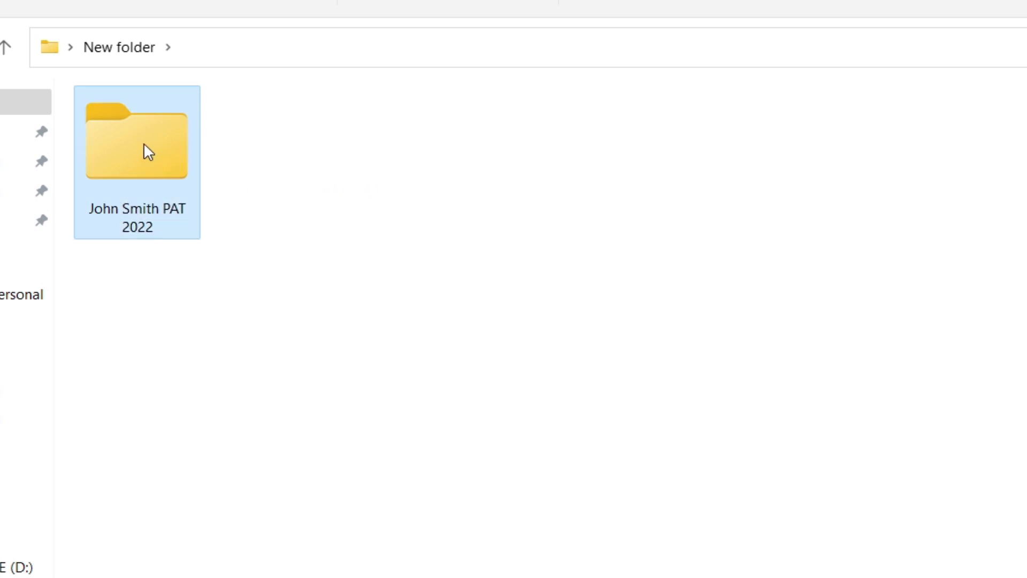
Open the learner's PAT 2022 folder and create a 'PAT Phase 1' subfolder inside it
{"action": "double_click", "coordinate": [143, 144]}
{"action": "right_click", "coordinate": [271, 216]}
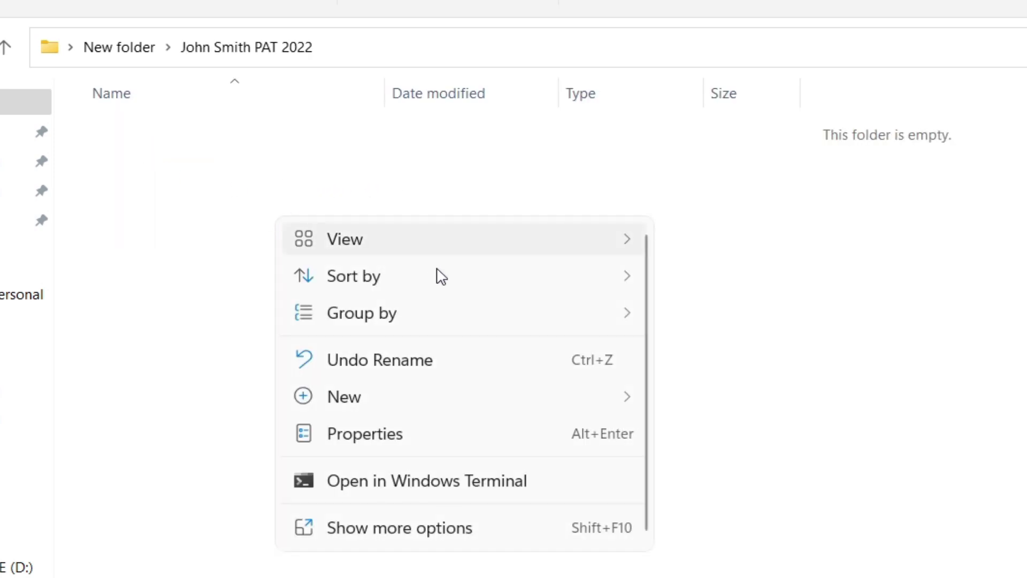
{"action": "mouse_move", "coordinate": [401, 399]}
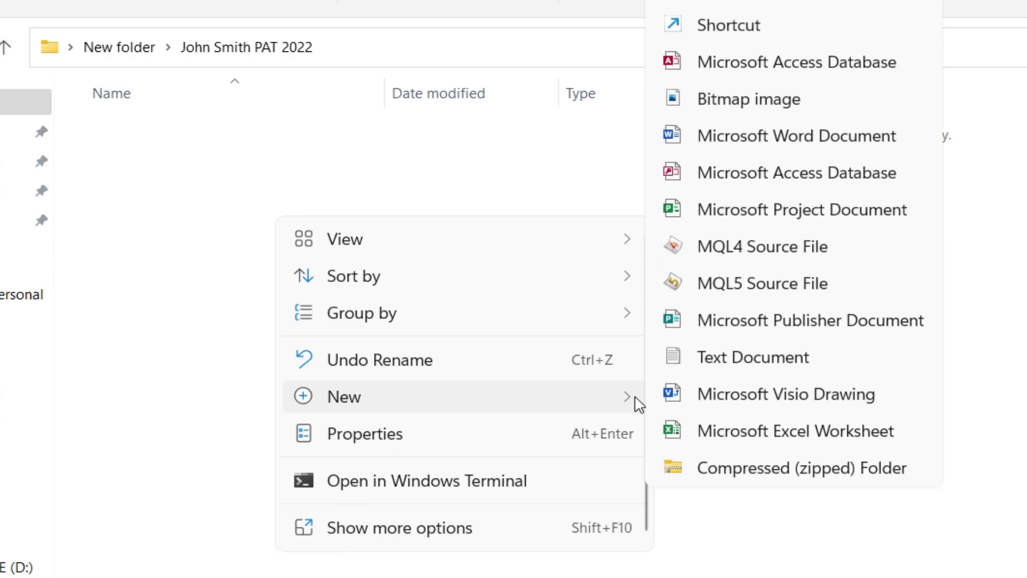
{"action": "left_click", "coordinate": [744, 2]}
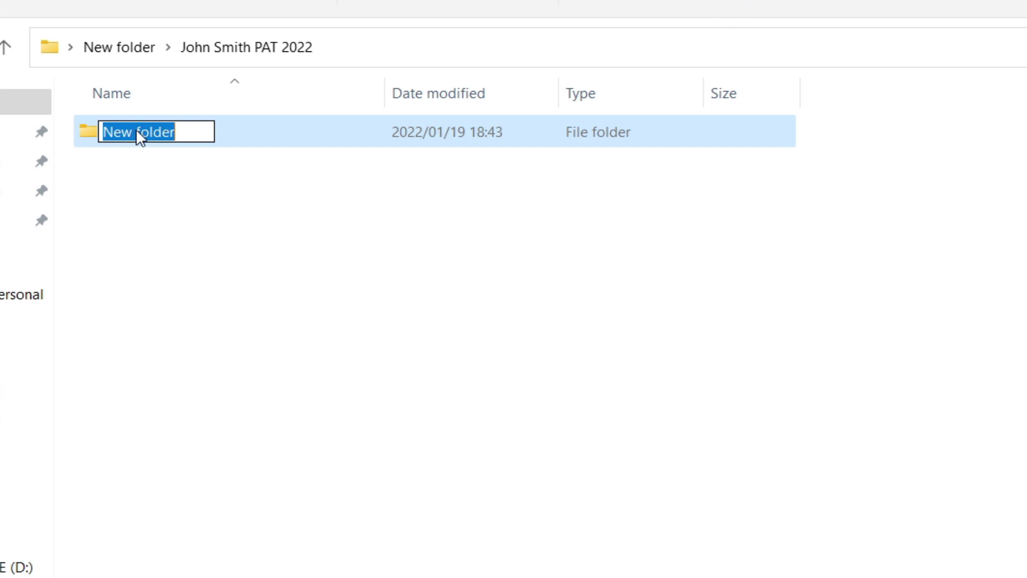
{"action": "type", "text": "PAT"}
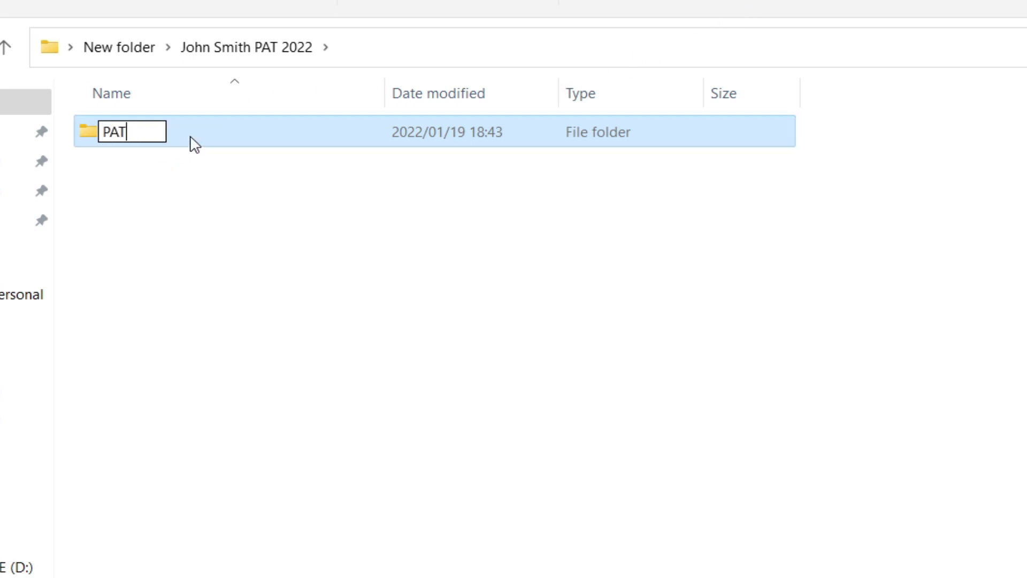
{"action": "type", "text": " Phase"}
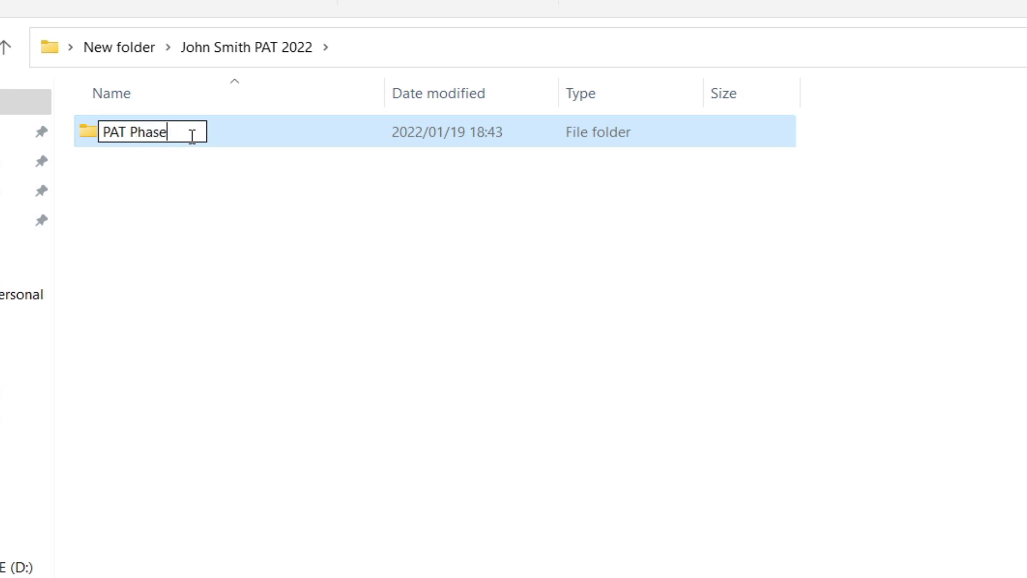
{"action": "type", "text": " 1"}
{"action": "left_click", "coordinate": [260, 213]}
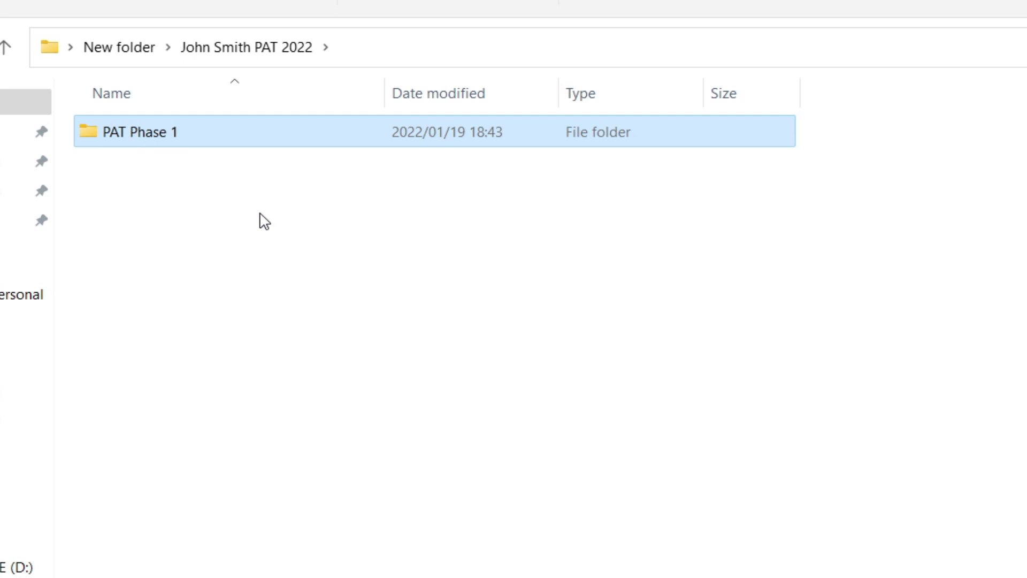
Create a second subfolder named 'PAT Phase 2' beside PAT Phase 1
{"action": "right_click", "coordinate": [260, 217]}
{"action": "mouse_move", "coordinate": [348, 401]}
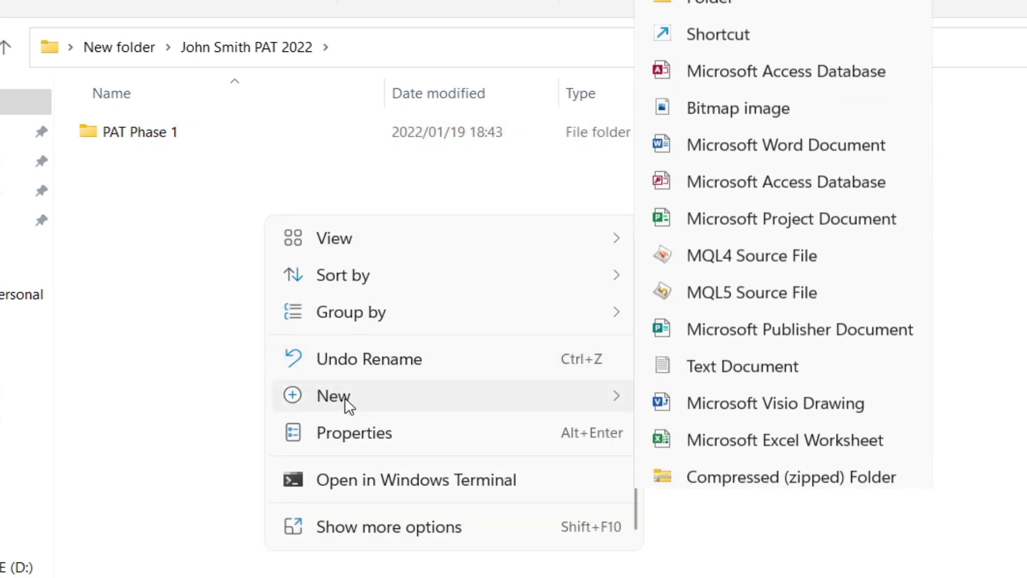
{"action": "left_click", "coordinate": [736, 1]}
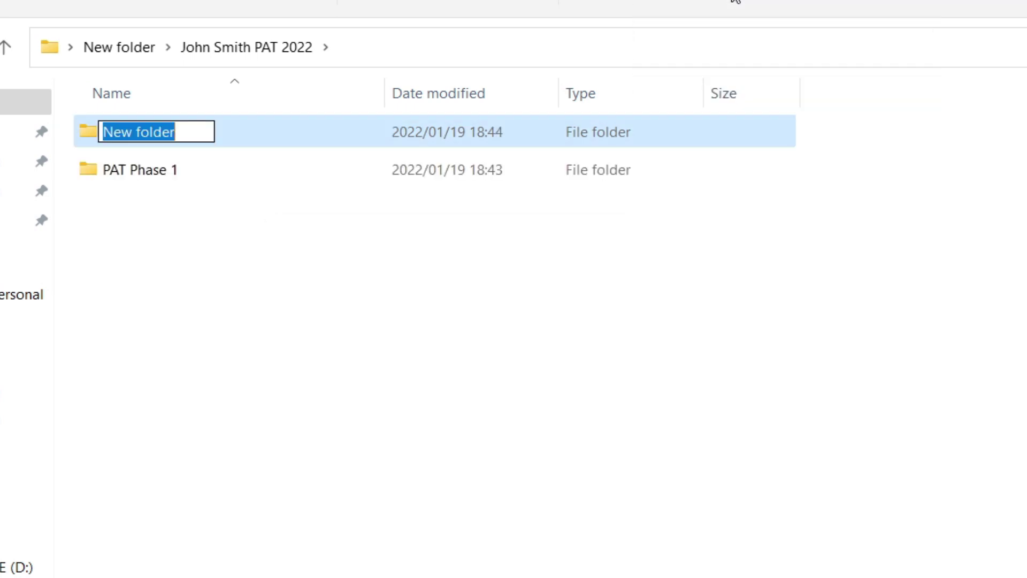
{"action": "type", "text": "PAT Phase"}
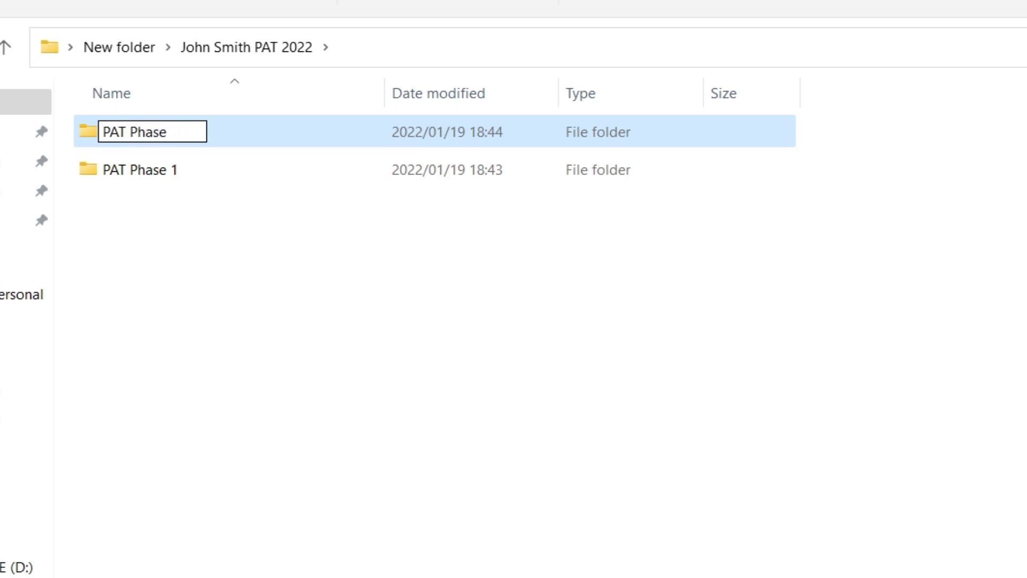
{"action": "type", "text": " 2"}
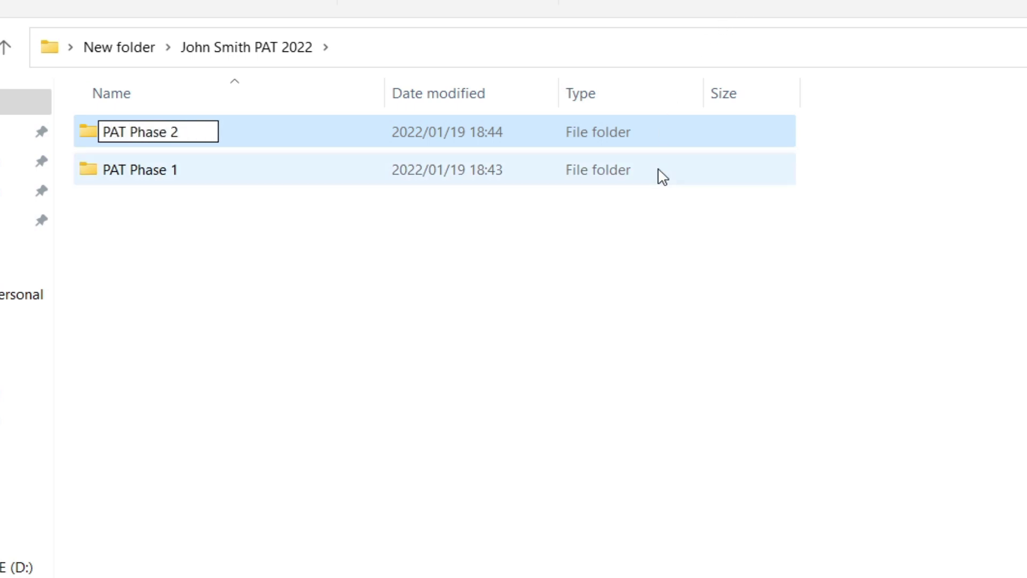
{"action": "key", "text": "Return"}
{"action": "left_click", "coordinate": [424, 305]}
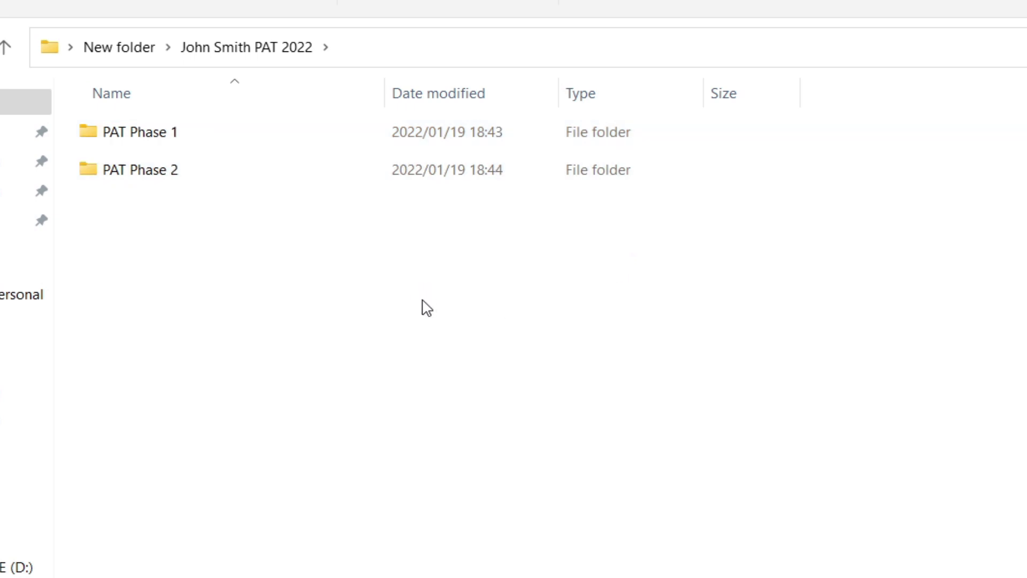
Create a 'PAT Phase 3' subfolder, then go up a level and reopen the PAT 2022 folder
{"action": "right_click", "coordinate": [423, 305]}
{"action": "mouse_move", "coordinate": [480, 497]}
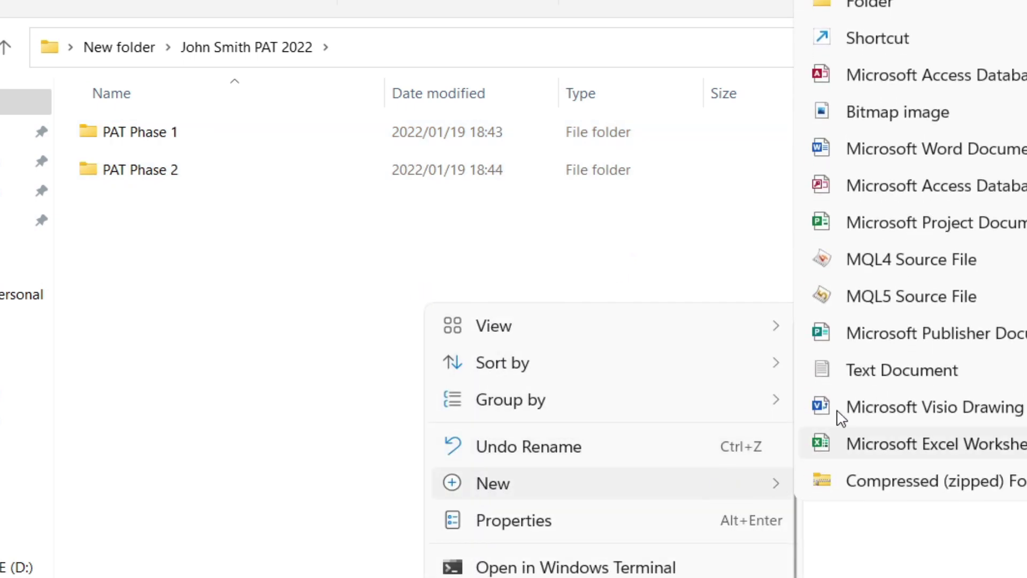
{"action": "left_click", "coordinate": [884, 6]}
{"action": "type", "text": "PA"}
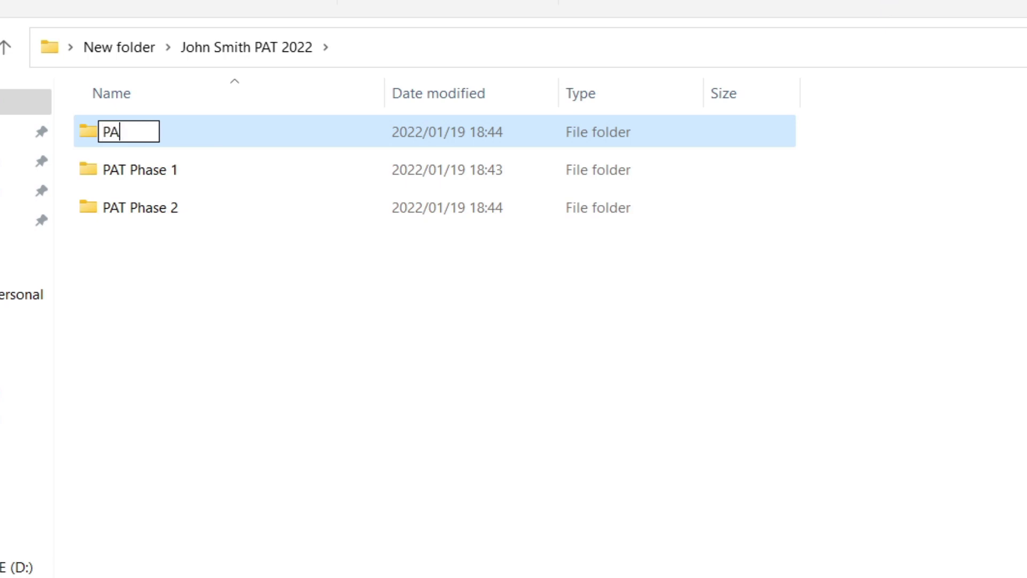
{"action": "type", "text": "T Ph"}
{"action": "key", "text": "BackSpace"}
{"action": "type", "text": "hase"}
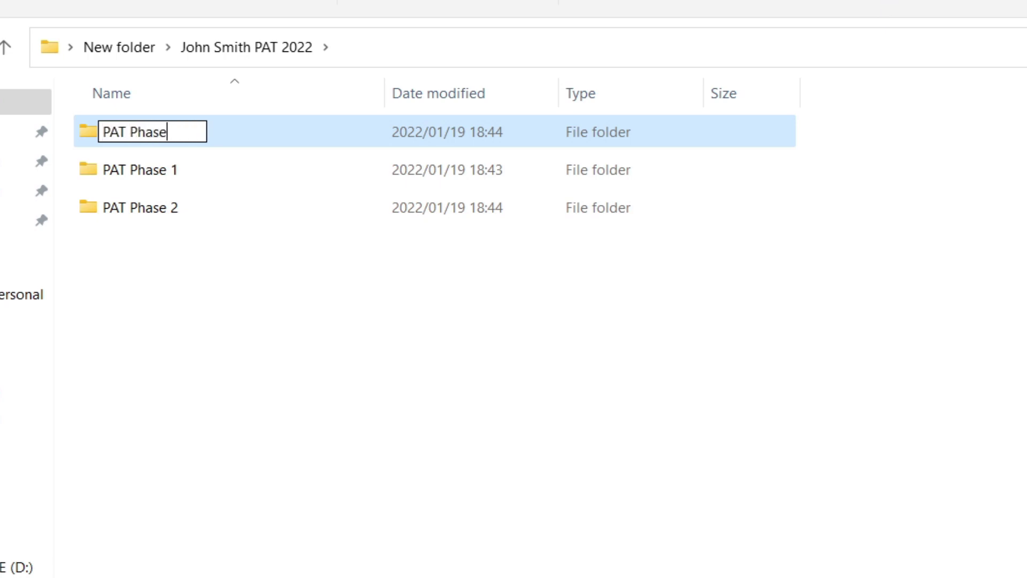
{"action": "type", "text": " 3"}
{"action": "key", "text": "Return"}
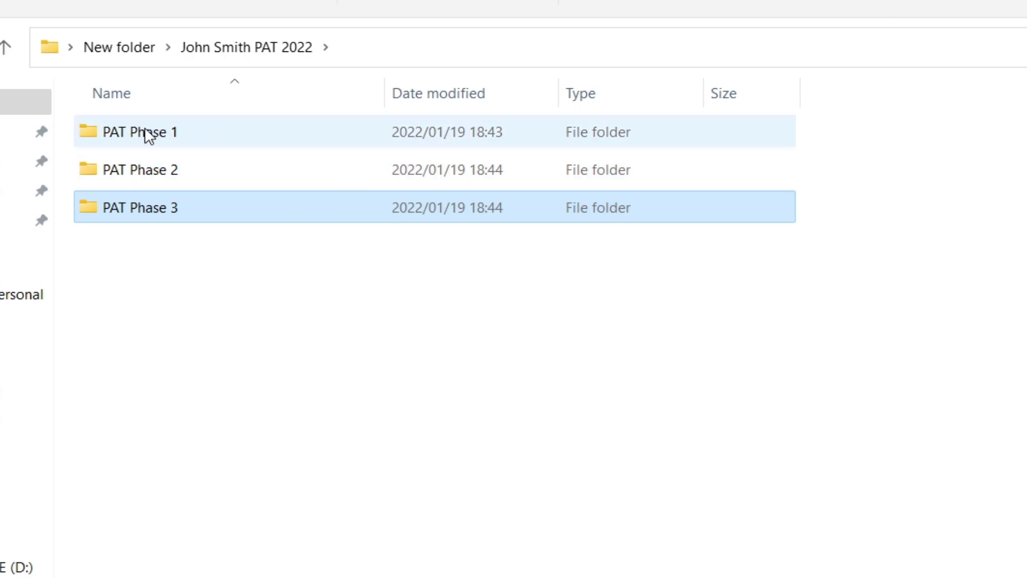
{"action": "left_click", "coordinate": [119, 54]}
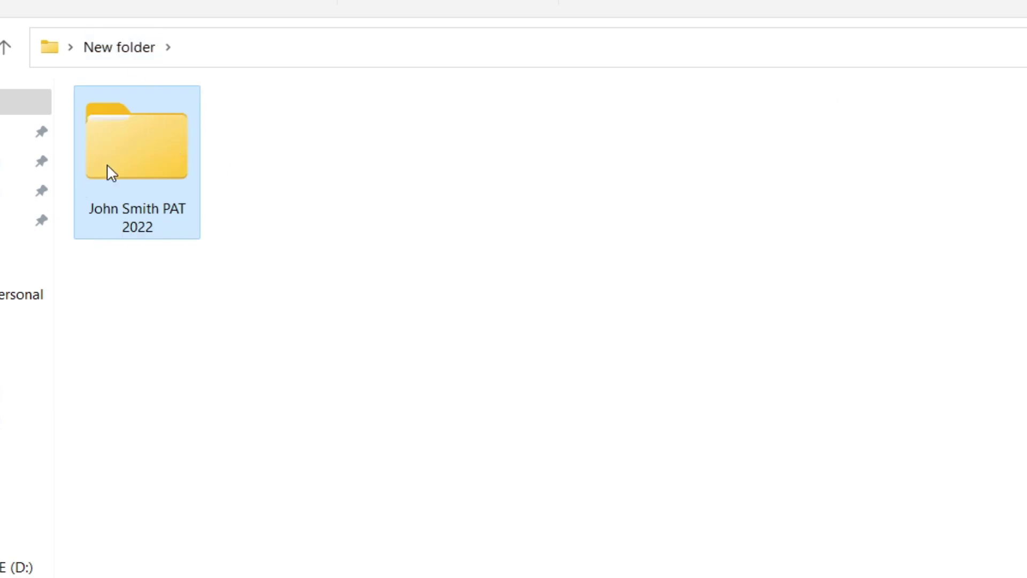
{"action": "double_click", "coordinate": [148, 149]}
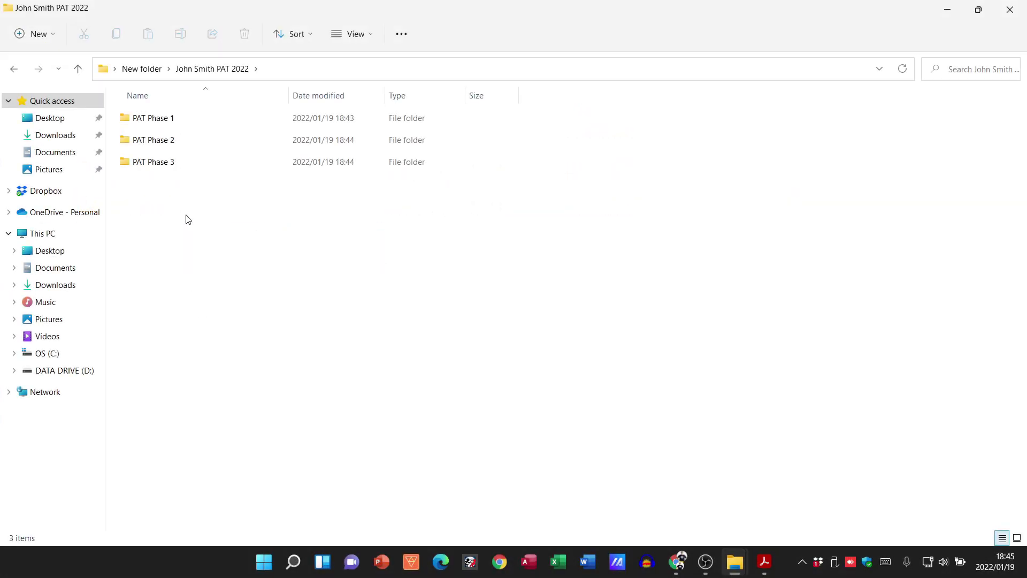
Jump from the page 10 overview to the 'Create a suitable folder structure' section on page 13, then return to Explorer
{"action": "left_click", "coordinate": [765, 561]}
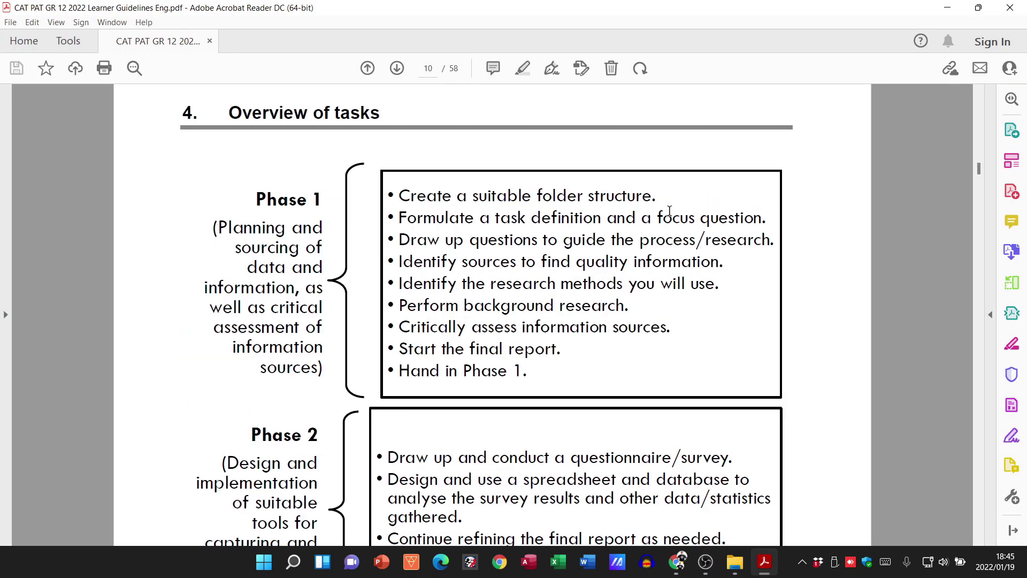
{"action": "left_click_drag", "start_coordinate": [403, 195], "coordinate": [640, 195]}
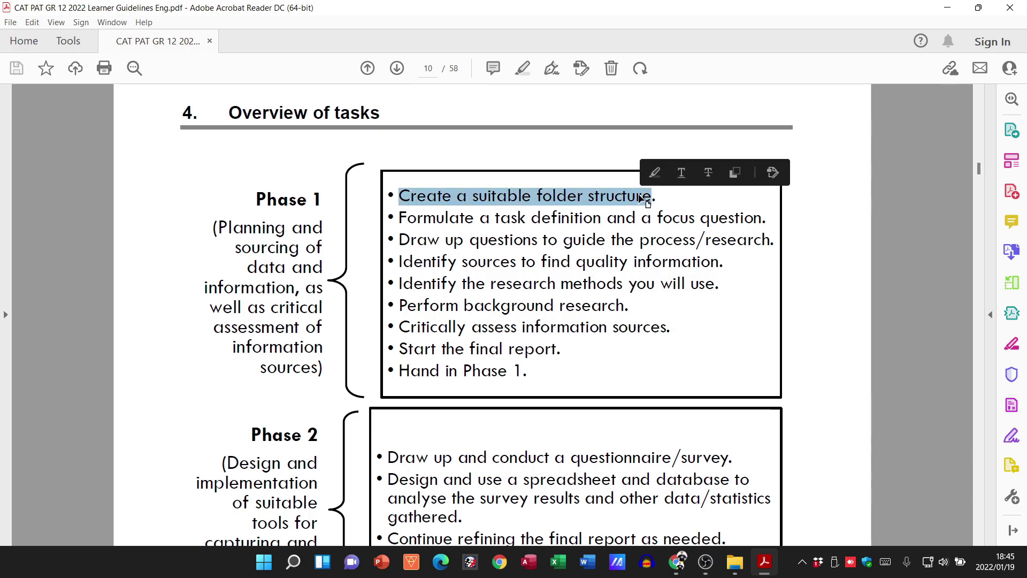
{"action": "left_click", "coordinate": [659, 202]}
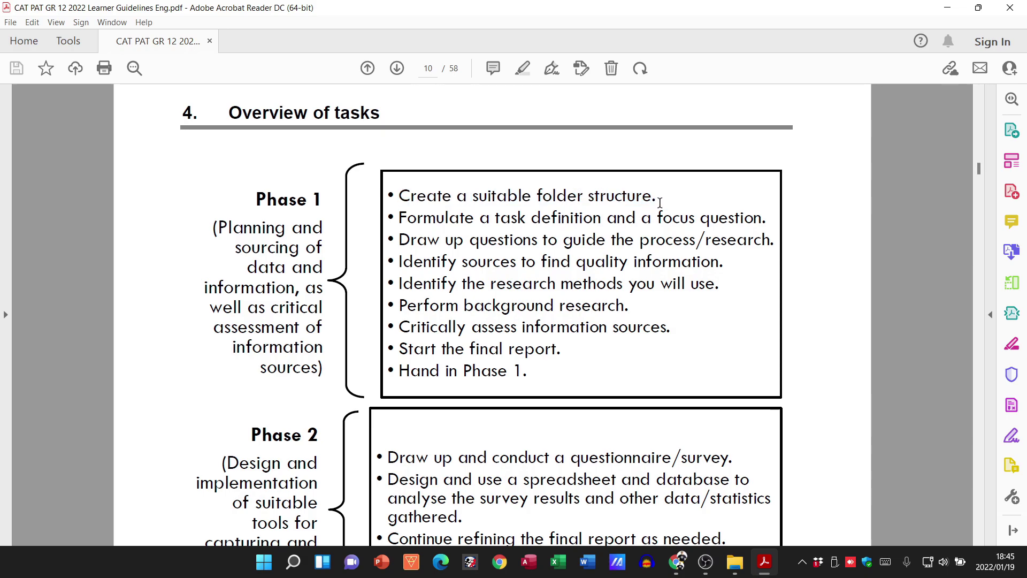
{"action": "left_click", "coordinate": [288, 238]}
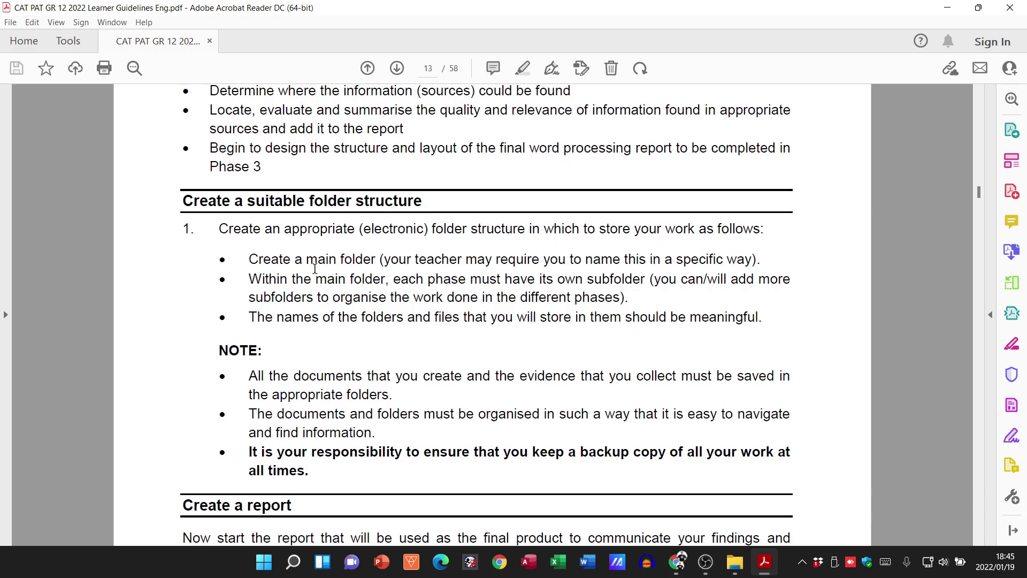
{"action": "mouse_move", "coordinate": [735, 562]}
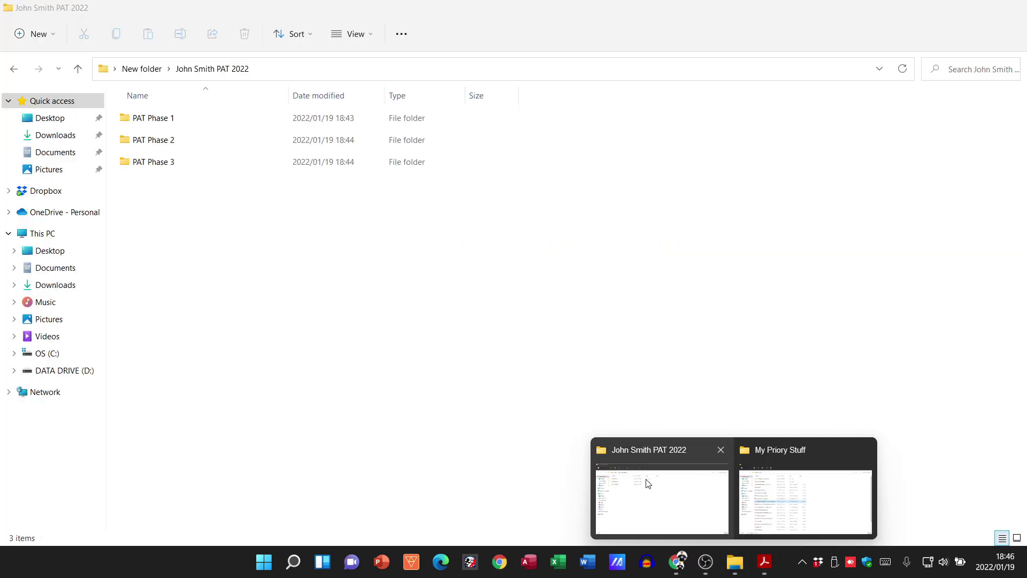
{"action": "left_click", "coordinate": [645, 476]}
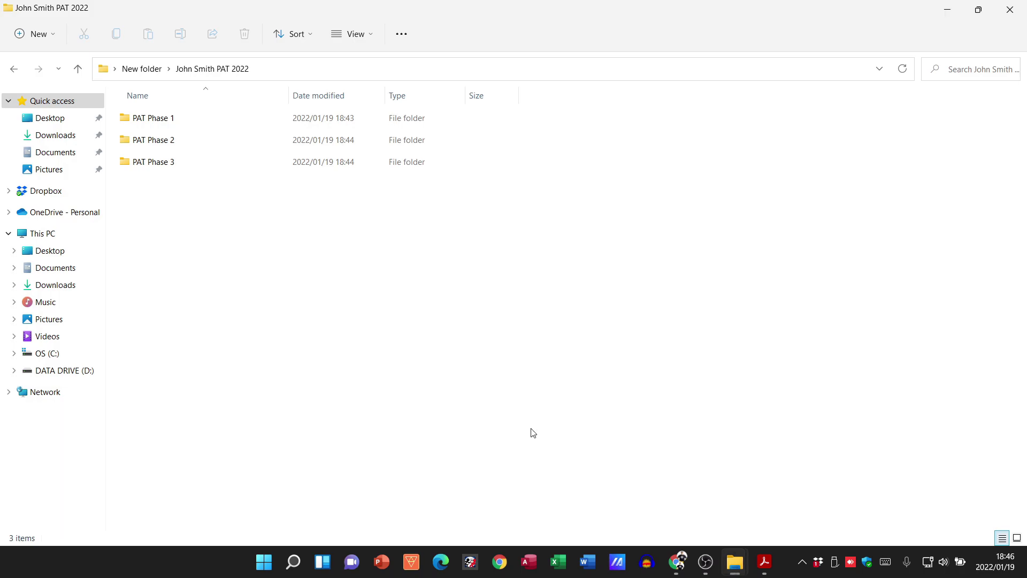
Check the PAT Phase 1–3 folders in the PAT 2022 folder against the page 13 guidelines, ending on the PDF
{"action": "left_click", "coordinate": [144, 70]}
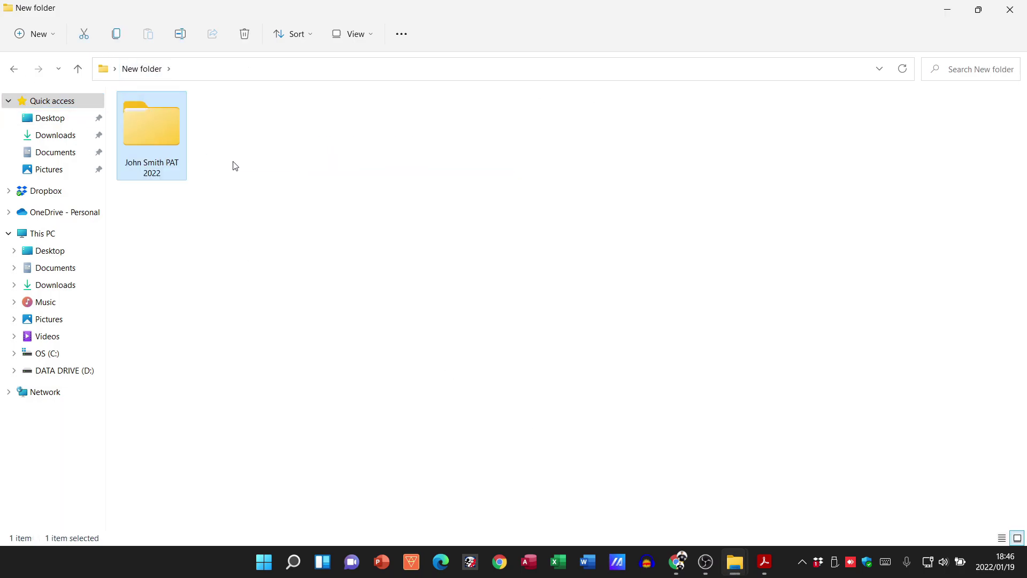
{"action": "key", "text": "alt+Tab"}
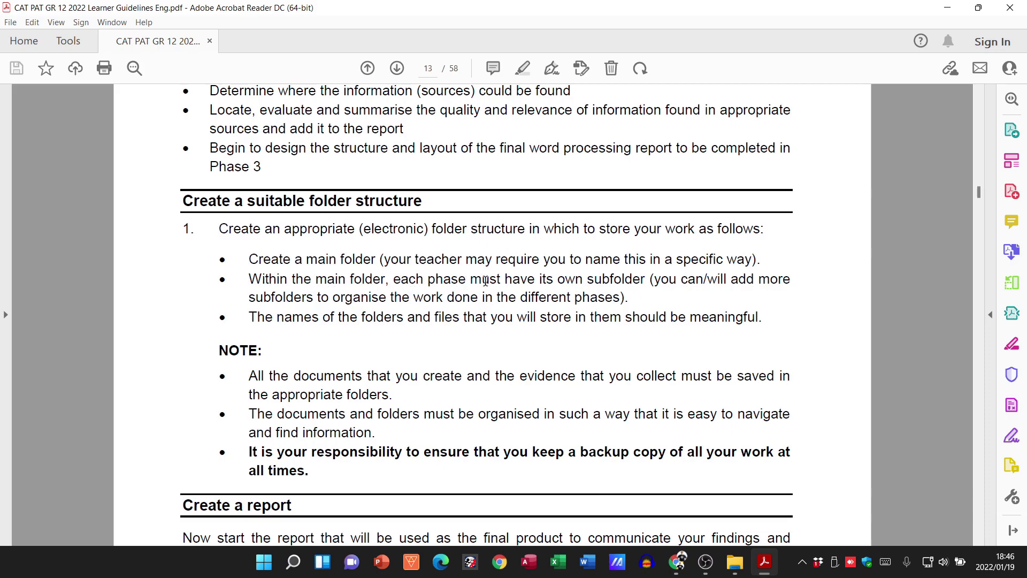
{"action": "key", "text": "alt+Tab"}
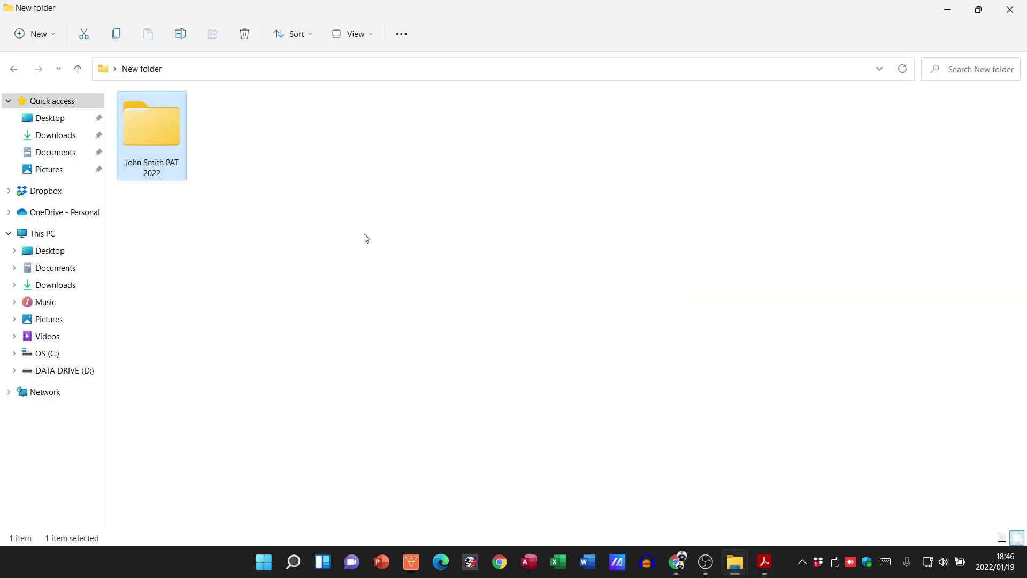
{"action": "double_click", "coordinate": [143, 125]}
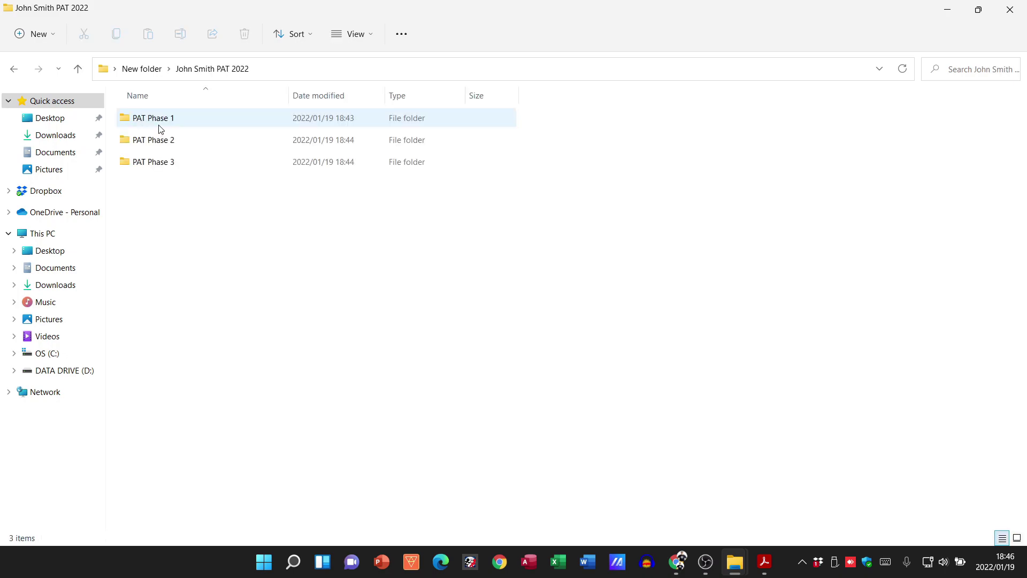
{"action": "key", "text": "alt+Tab"}
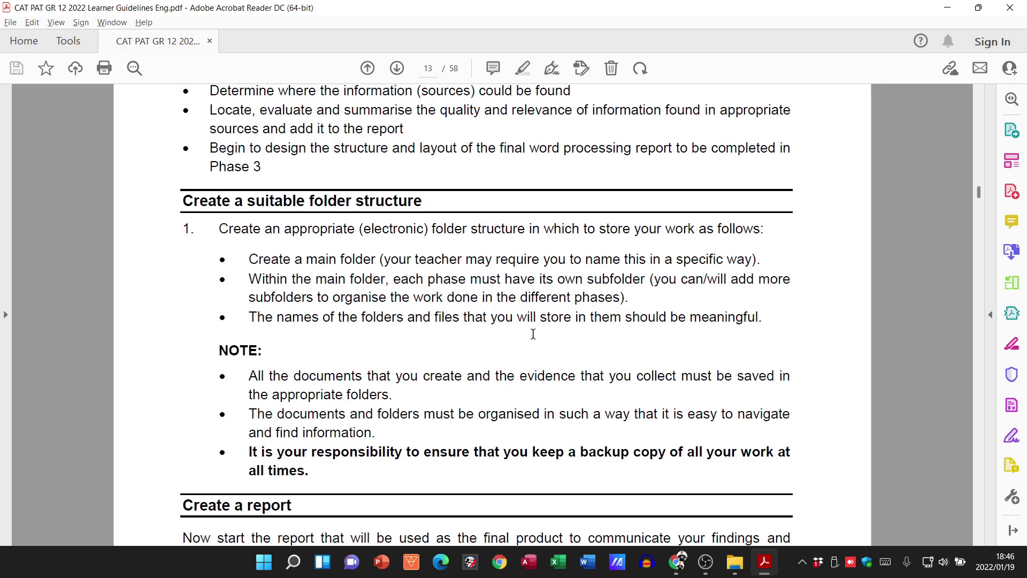
{"action": "key", "text": "alt+Tab"}
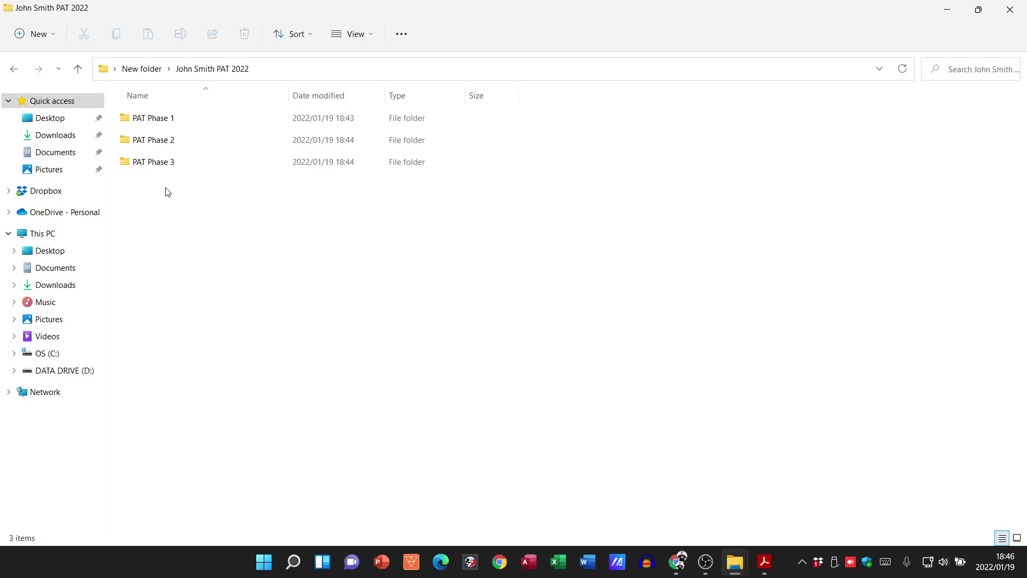
{"action": "key", "text": "alt+Tab"}
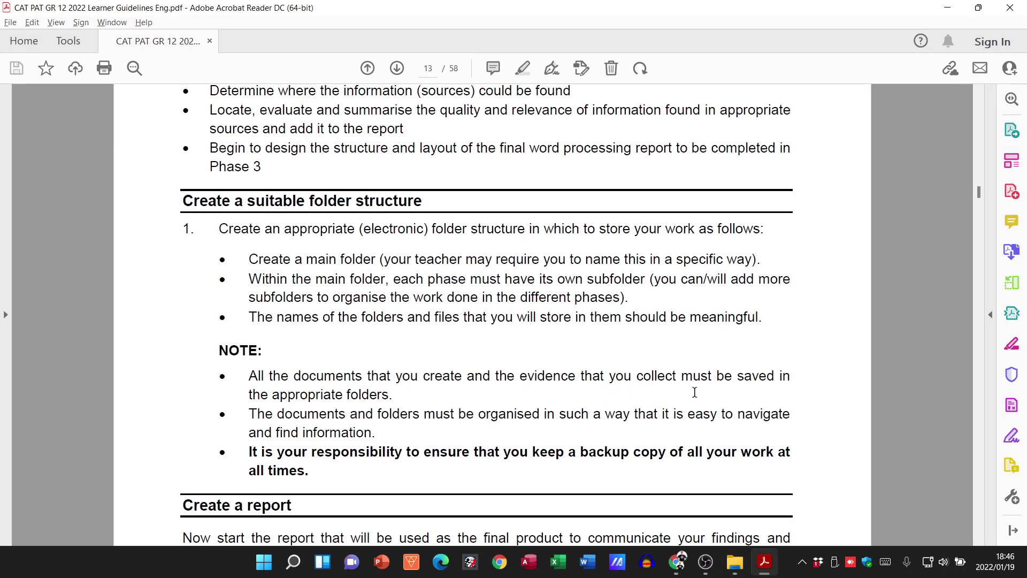
{"action": "scroll", "coordinate": [405, 407], "scroll_direction": "down", "scroll_amount": 2}
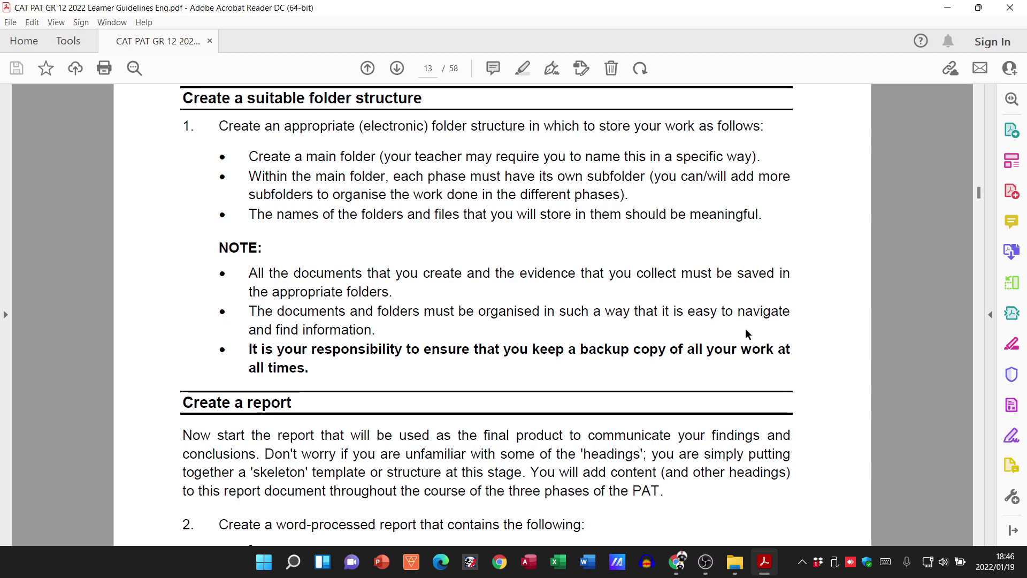
{"action": "key", "text": "alt+Tab"}
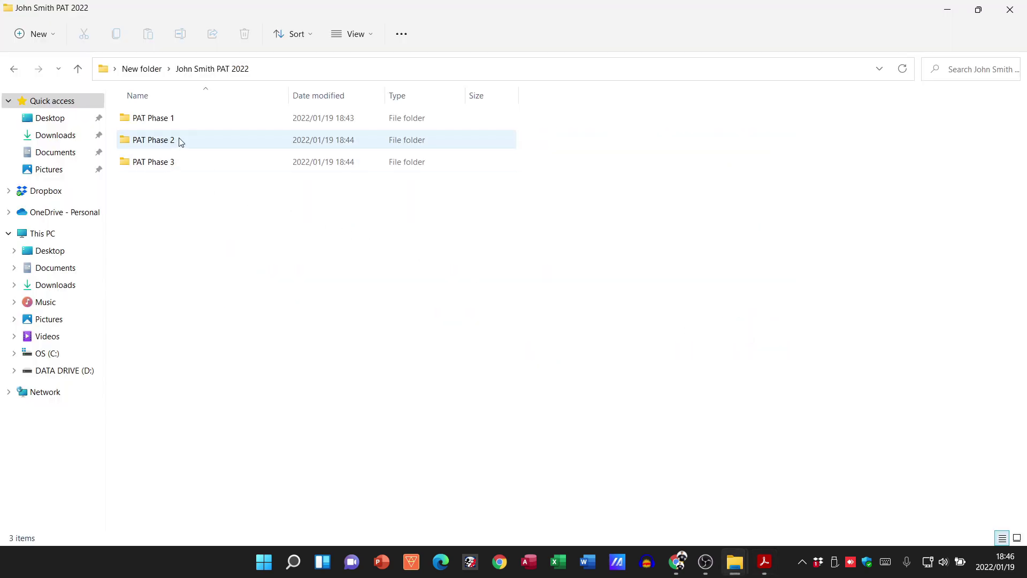
{"action": "key", "text": "alt+Tab"}
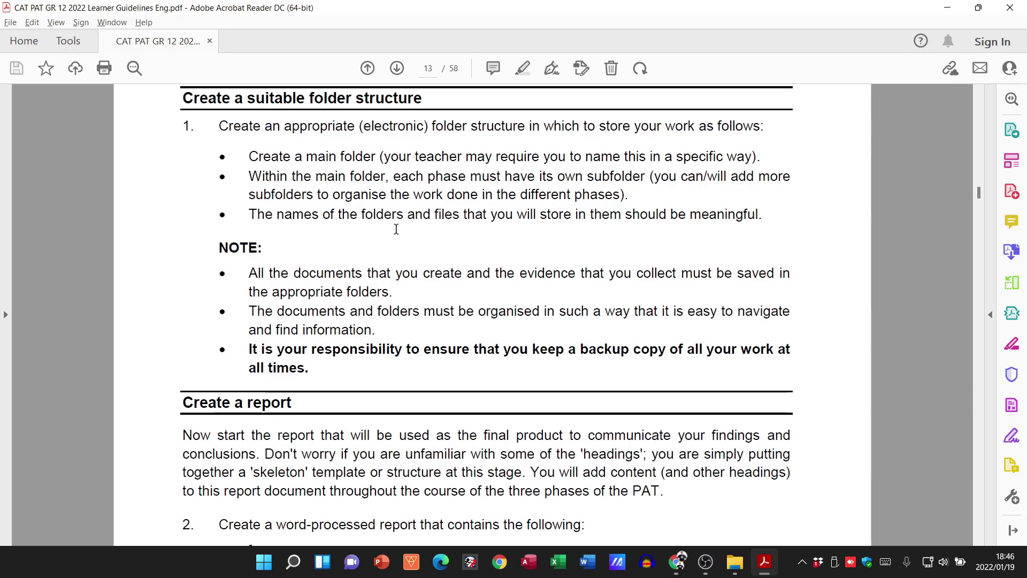
Scroll through the report requirements on pages 13–14 of the guidelines
{"action": "scroll", "coordinate": [342, 279], "scroll_direction": "down", "scroll_amount": 3}
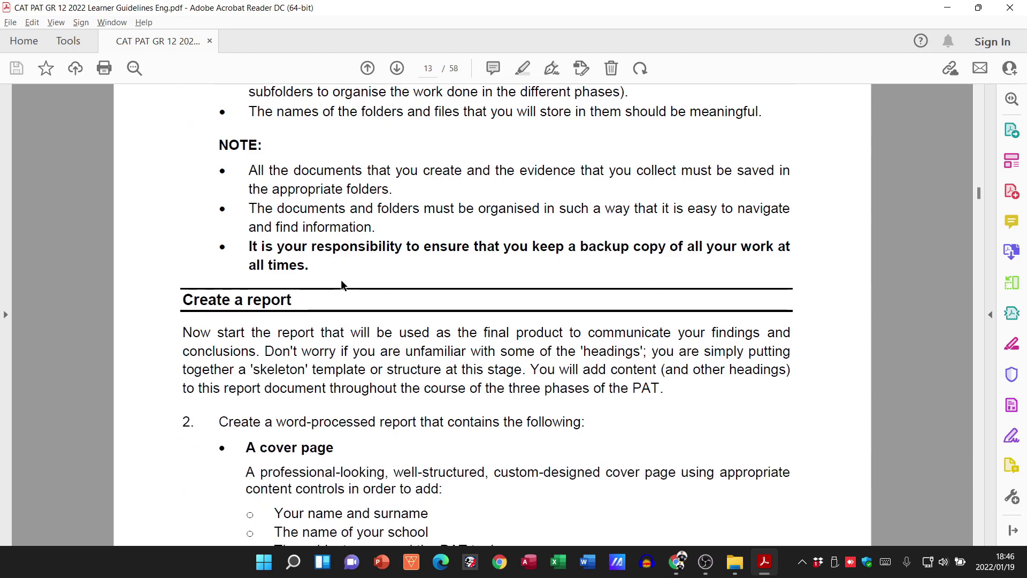
{"action": "scroll", "coordinate": [342, 285], "scroll_direction": "down", "scroll_amount": 2}
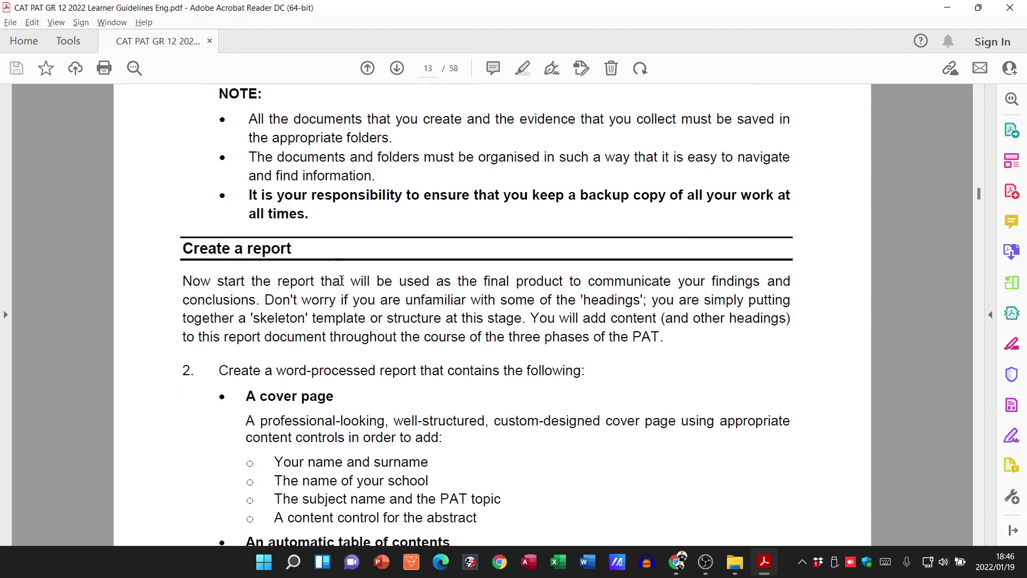
{"action": "scroll", "coordinate": [341, 280], "scroll_direction": "down", "scroll_amount": 3}
{"action": "scroll", "coordinate": [342, 280], "scroll_direction": "down", "scroll_amount": 2}
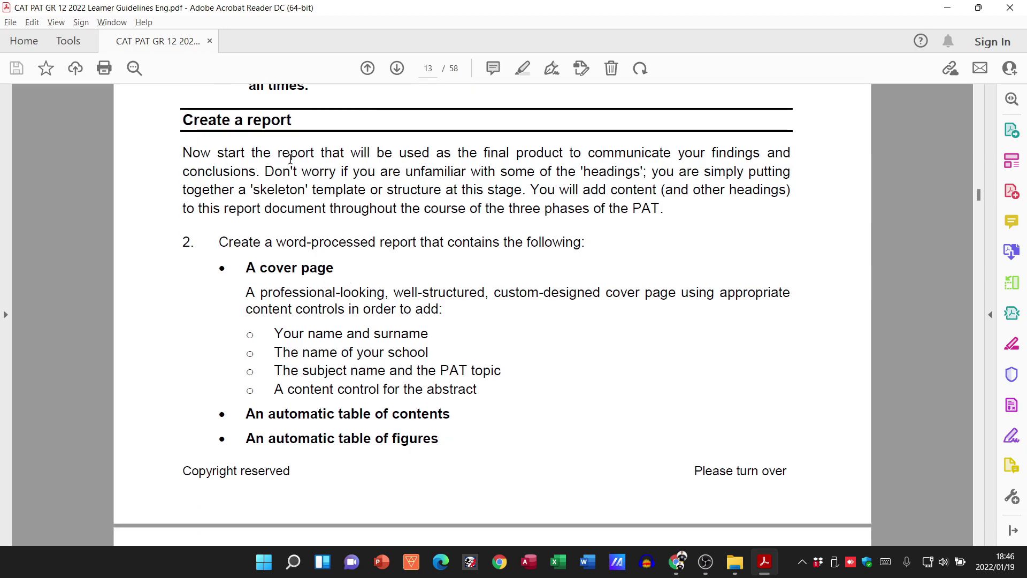
Highlight the word-processed report and automatic table of figures requirements, then return to the PAT 2022 folder window
{"action": "left_click_drag", "start_coordinate": [220, 242], "coordinate": [413, 250]}
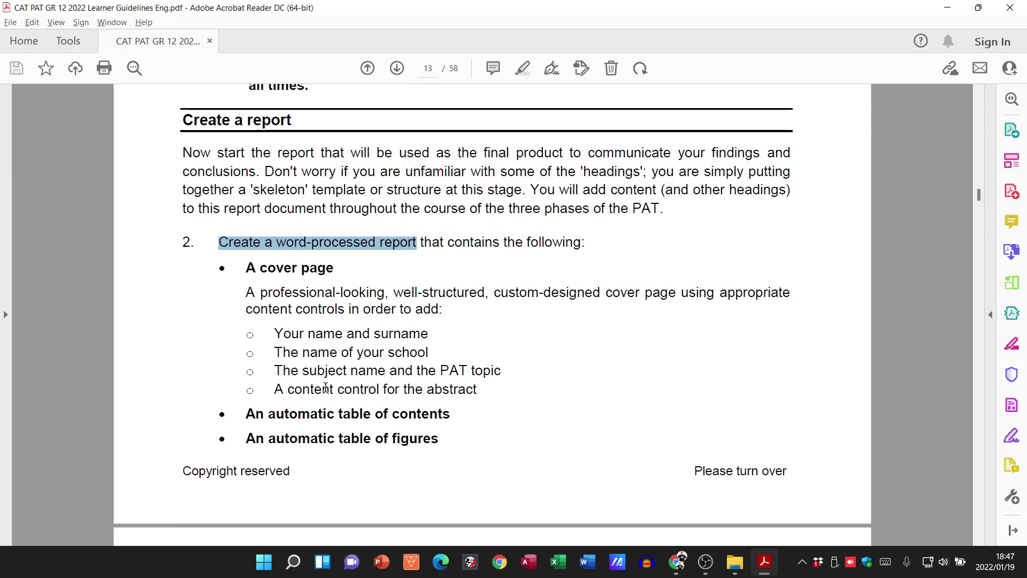
{"action": "left_click_drag", "start_coordinate": [298, 410], "coordinate": [450, 414]}
{"action": "left_click_drag", "start_coordinate": [299, 440], "coordinate": [387, 441]}
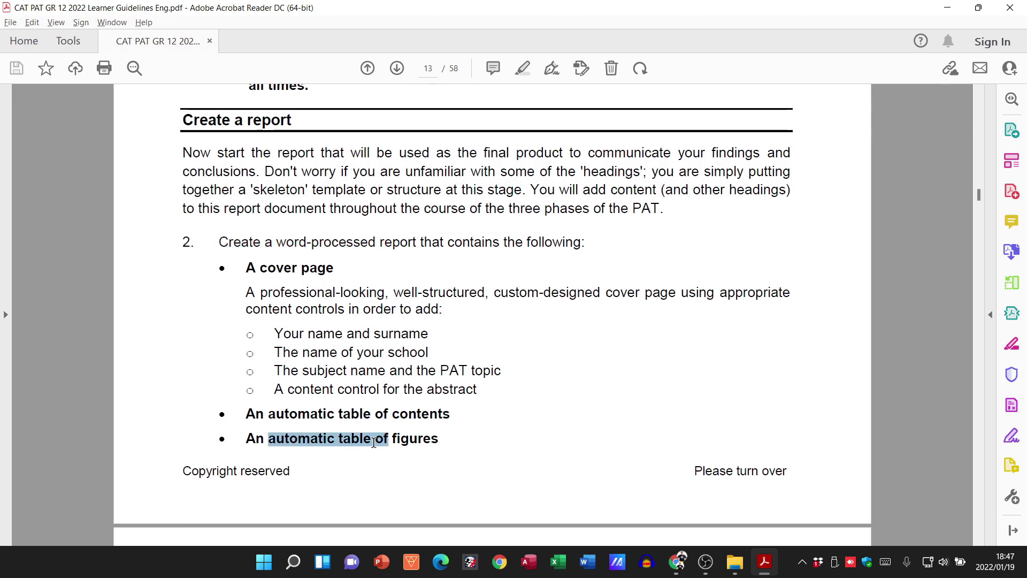
{"action": "scroll", "coordinate": [425, 357], "scroll_direction": "down", "scroll_amount": 10}
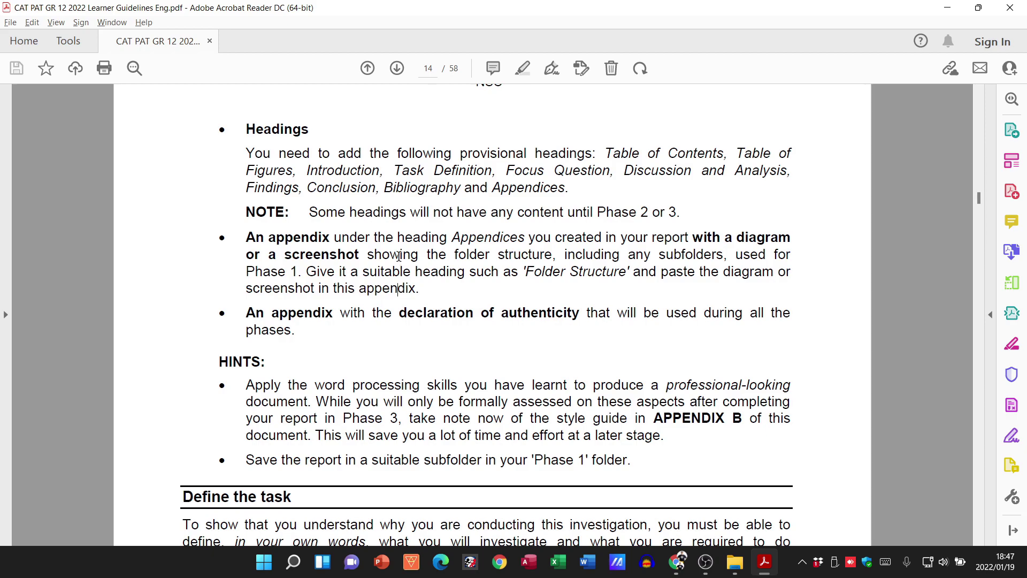
{"action": "key", "text": "alt+Tab"}
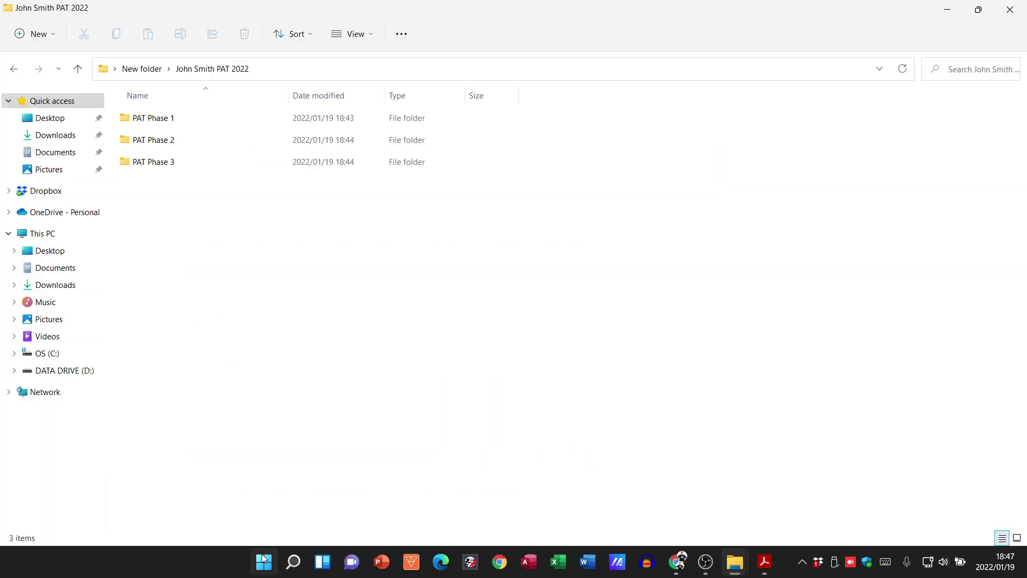
Start a new blank Word document (Document1) and bring up its File options
{"action": "left_click", "coordinate": [585, 565]}
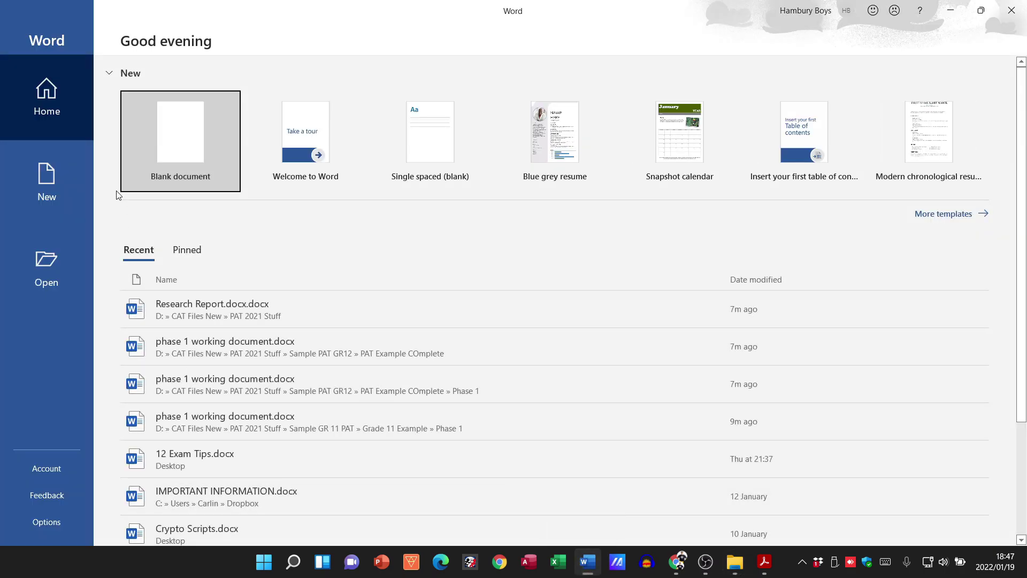
{"action": "left_click", "coordinate": [56, 193]}
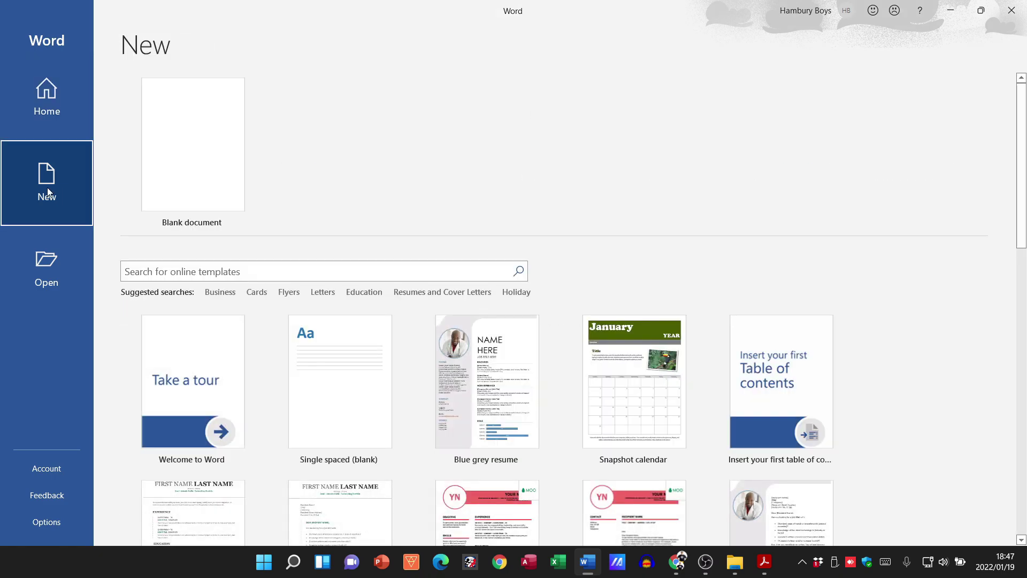
{"action": "left_click", "coordinate": [170, 142]}
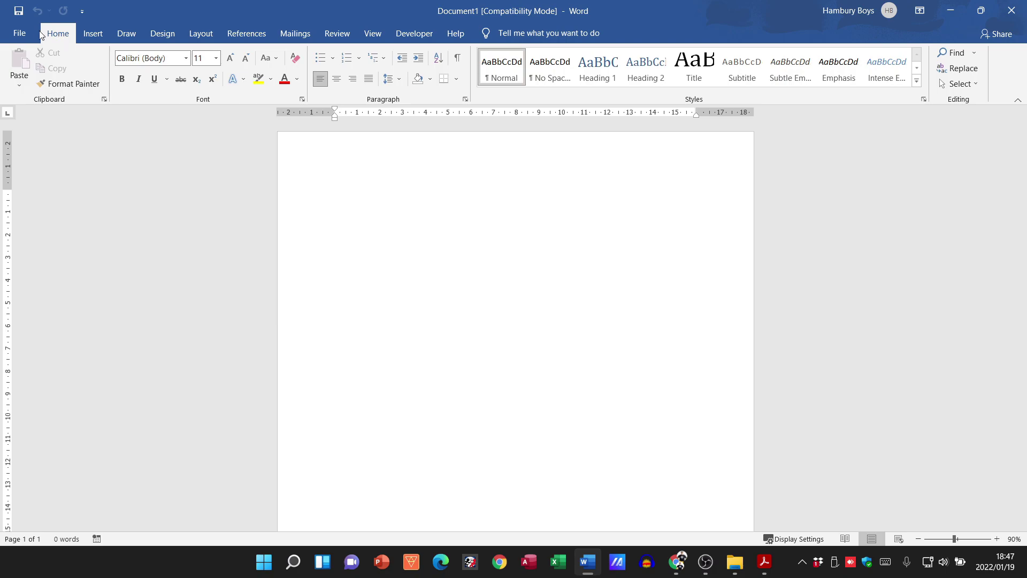
{"action": "left_click", "coordinate": [18, 35]}
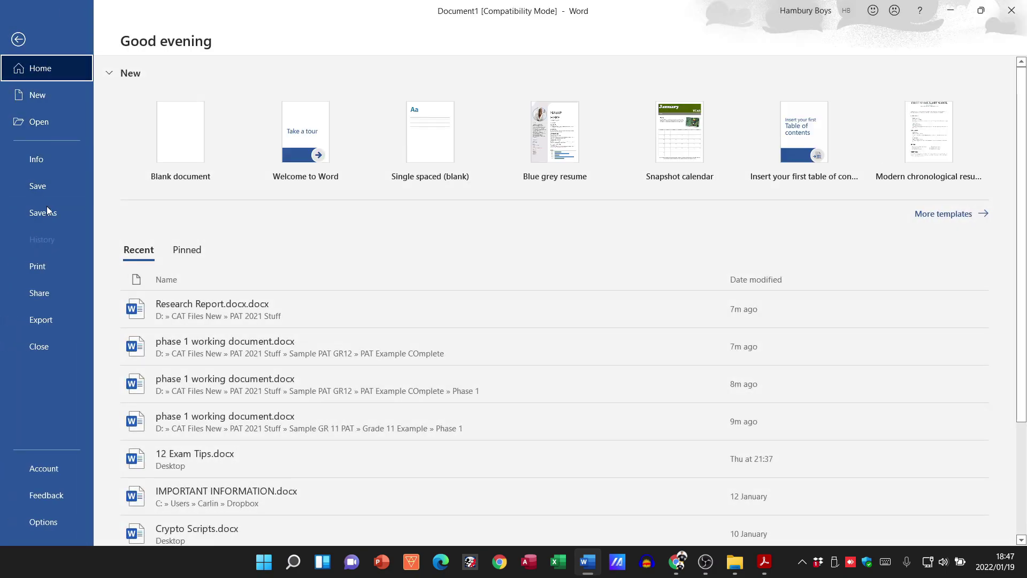
Save the document as 'Phase 1 working document' in Desktop > New folder > PAT 2022 folder > PAT Phase 1
{"action": "left_click", "coordinate": [46, 216]}
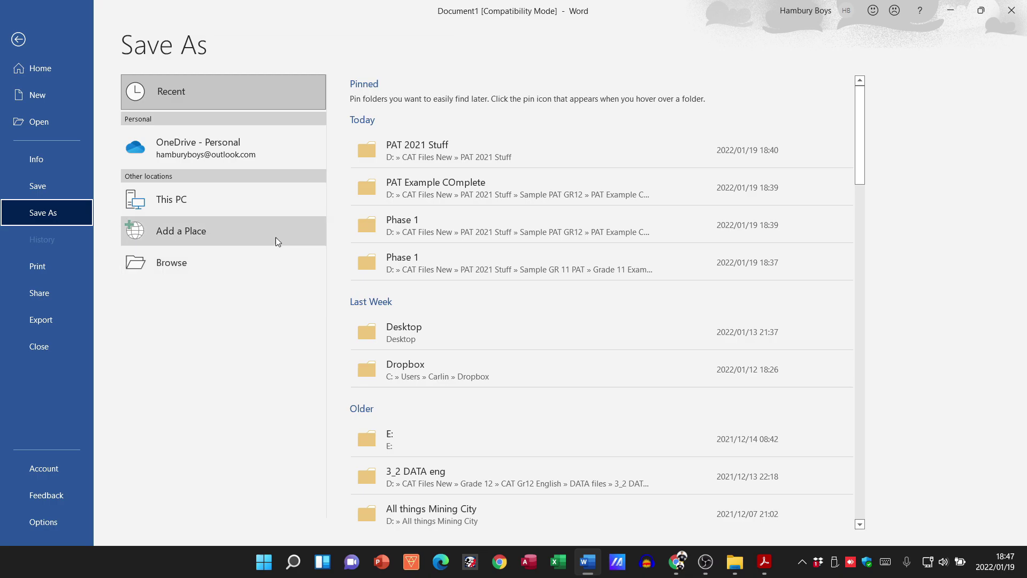
{"action": "left_click", "coordinate": [197, 264]}
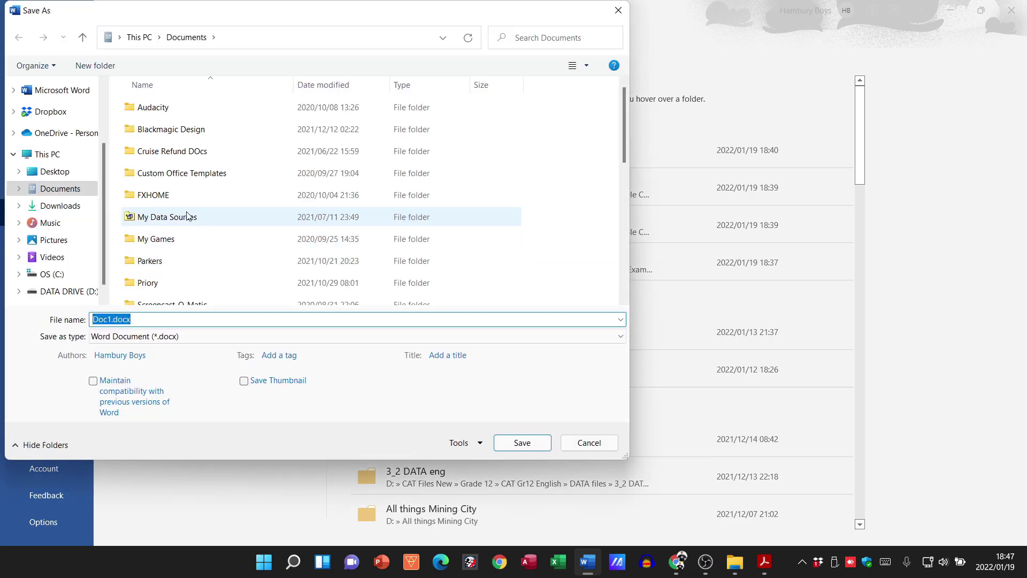
{"action": "left_click", "coordinate": [52, 175]}
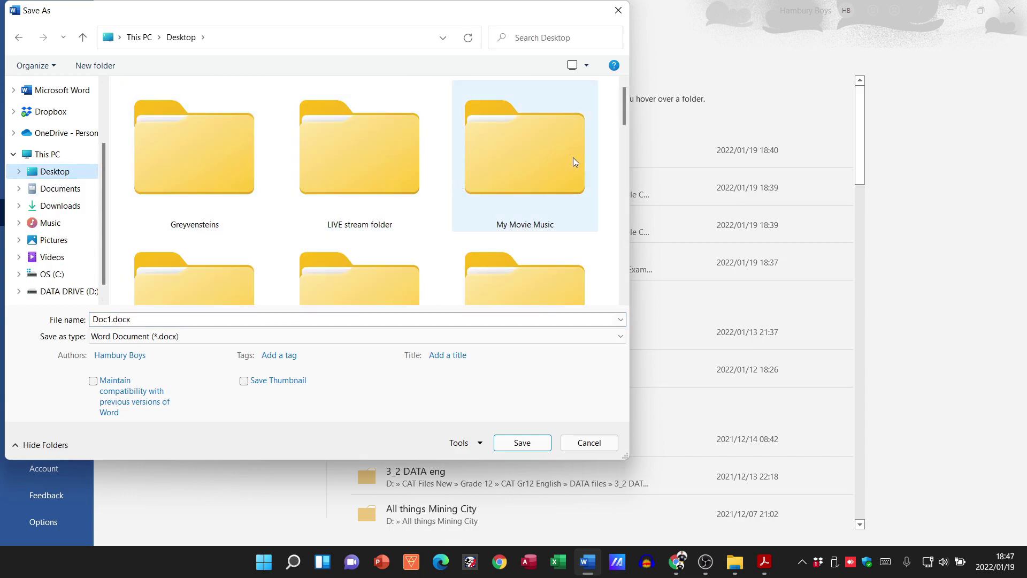
{"action": "left_click_drag", "start_coordinate": [621, 110], "coordinate": [623, 141]}
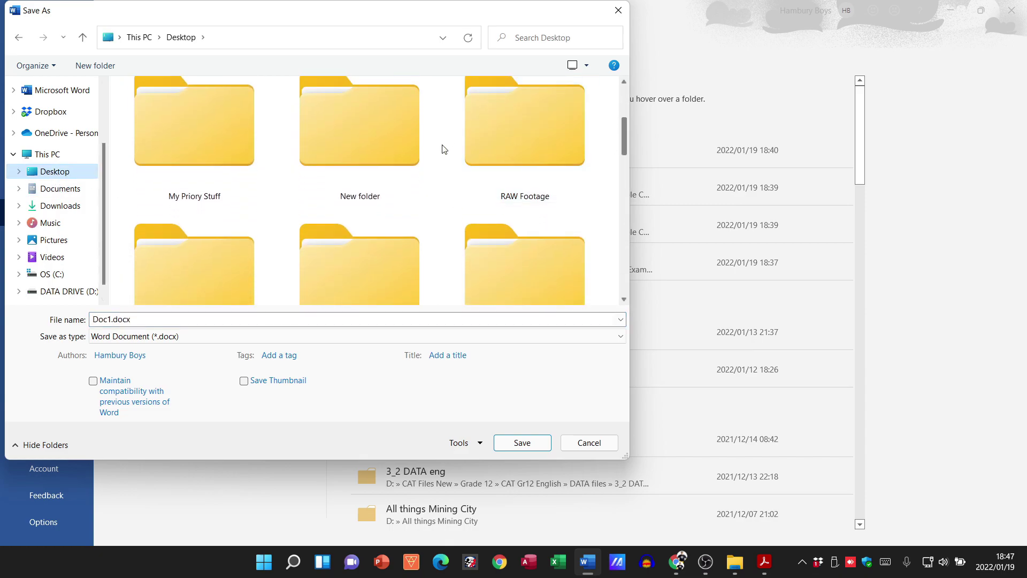
{"action": "double_click", "coordinate": [353, 146]}
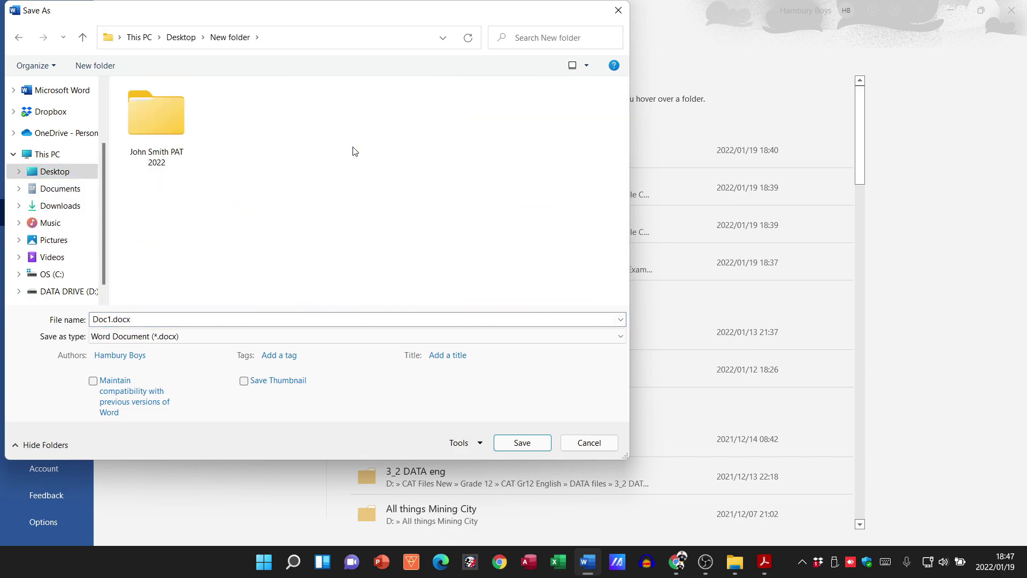
{"action": "double_click", "coordinate": [145, 124]}
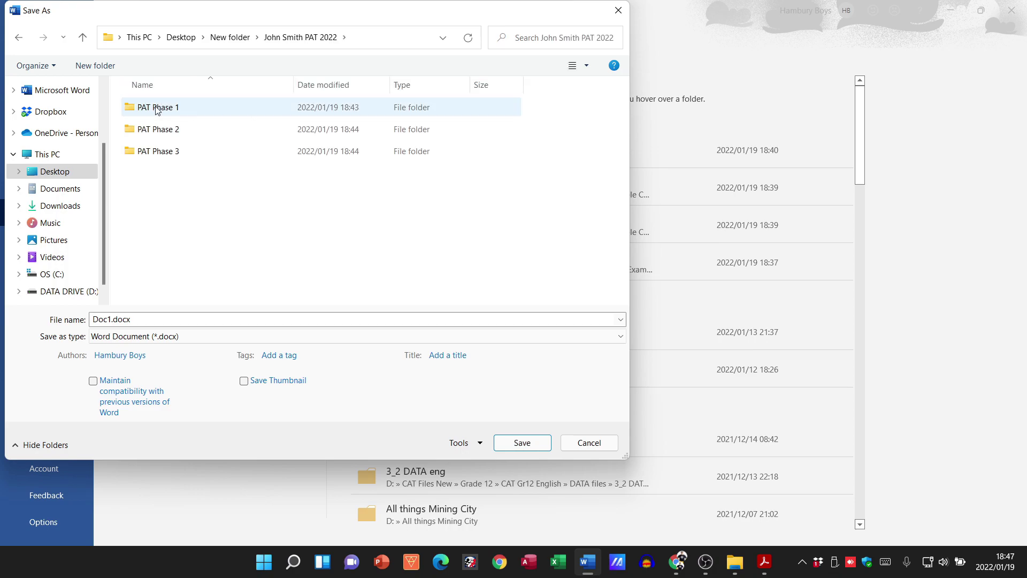
{"action": "double_click", "coordinate": [156, 109]}
{"action": "left_click", "coordinate": [163, 319]}
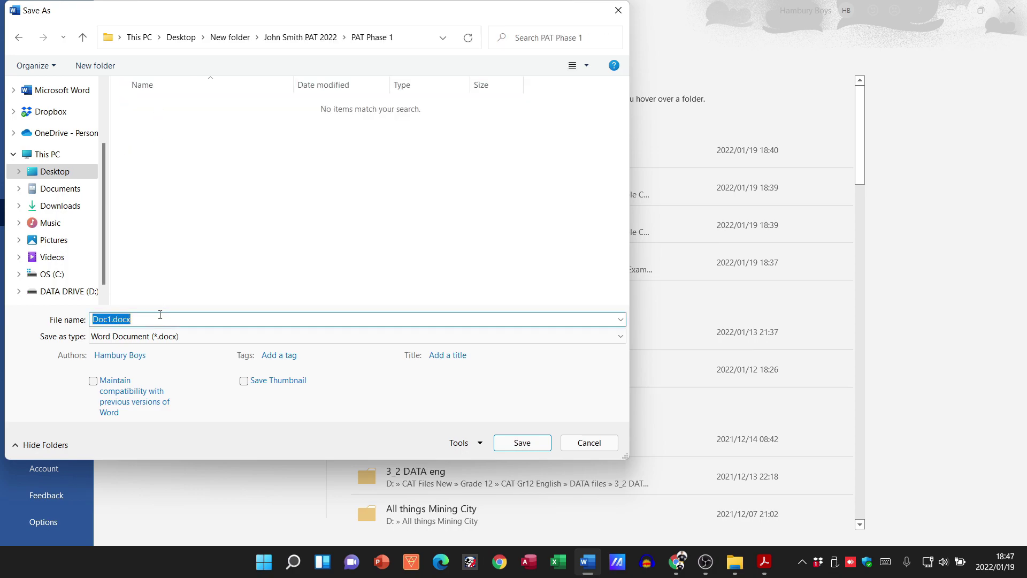
{"action": "type", "text": "Phase 1 working document"}
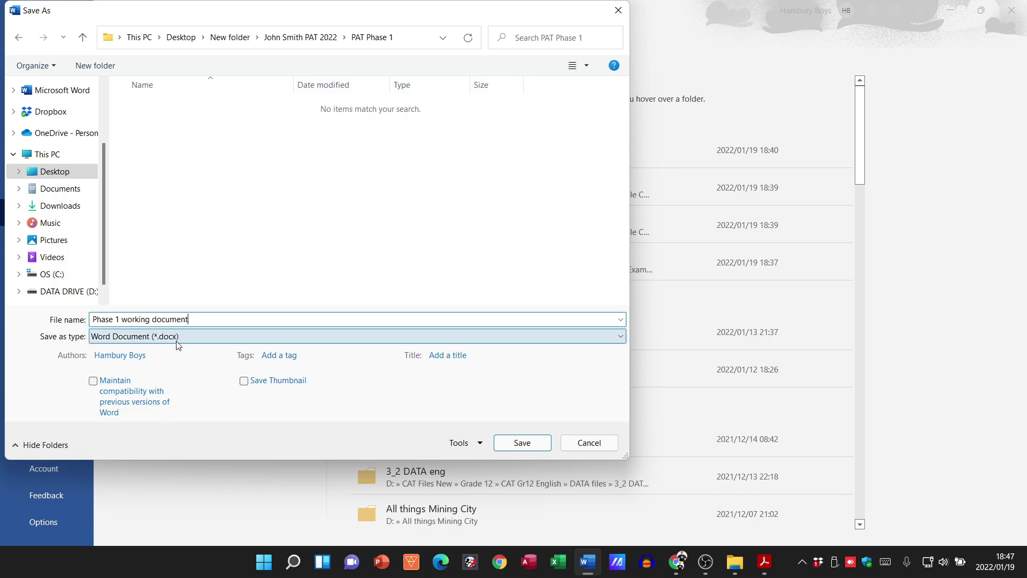
{"action": "left_click", "coordinate": [524, 447]}
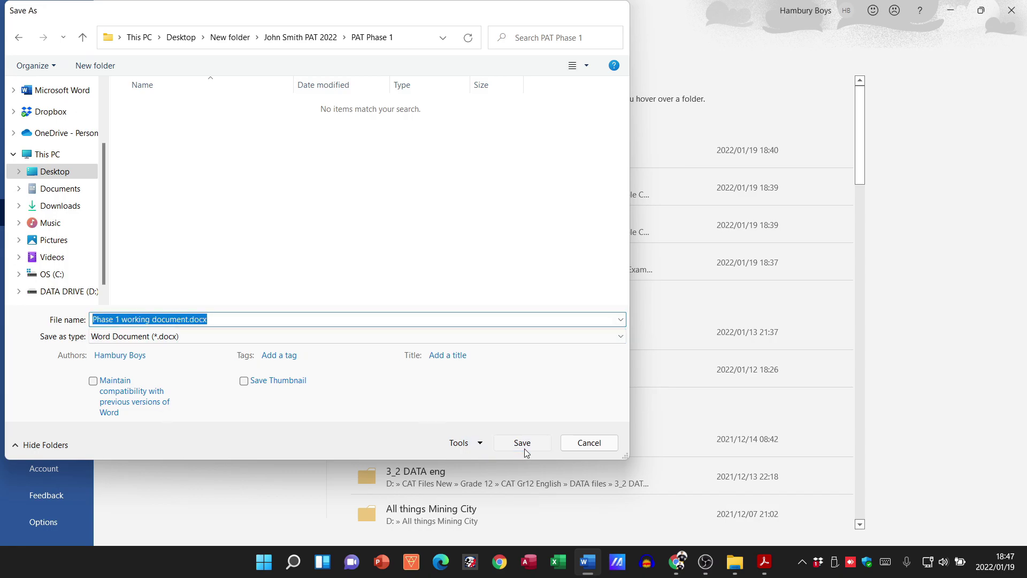